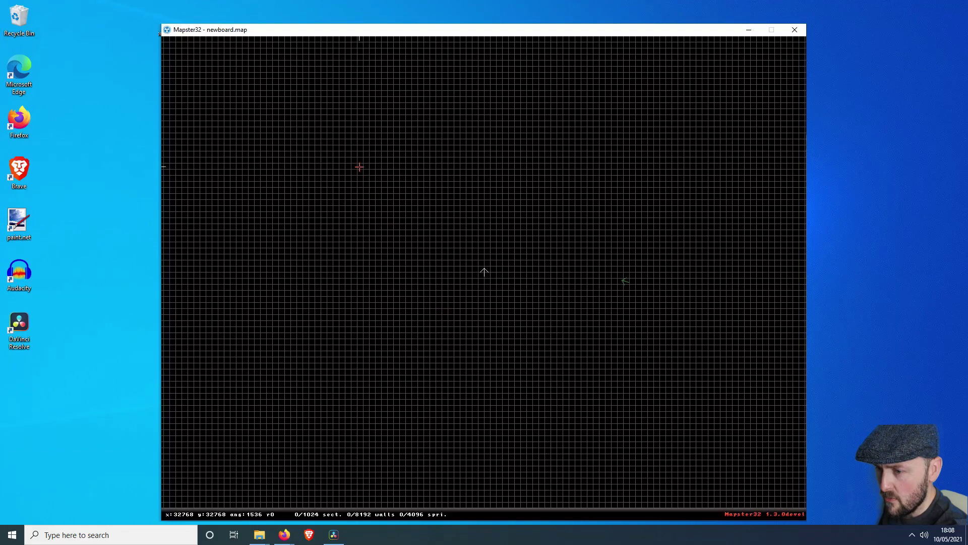
Step: Draw a closed rectangular sector about 10750 units wide on the empty grid, enclosing the camera position
key("space")
key("space")
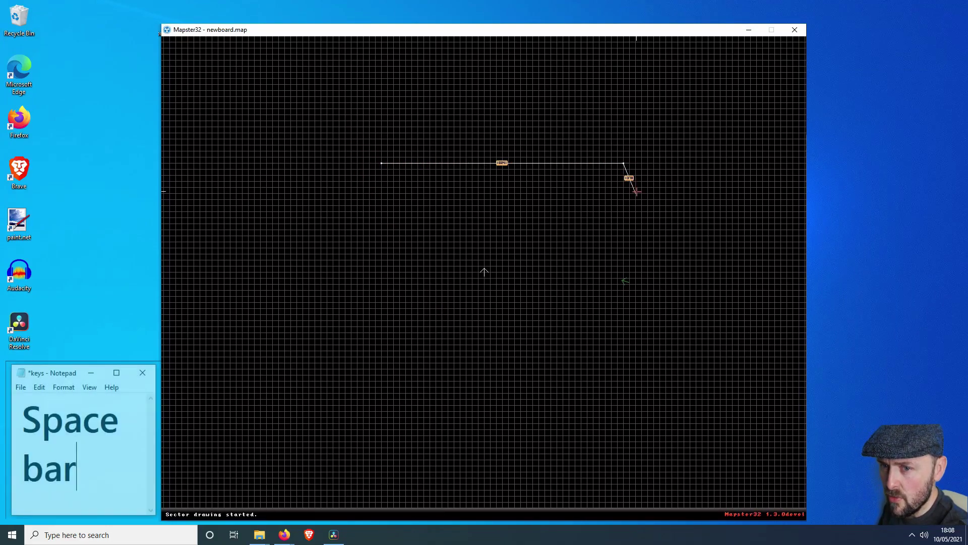
key("space")
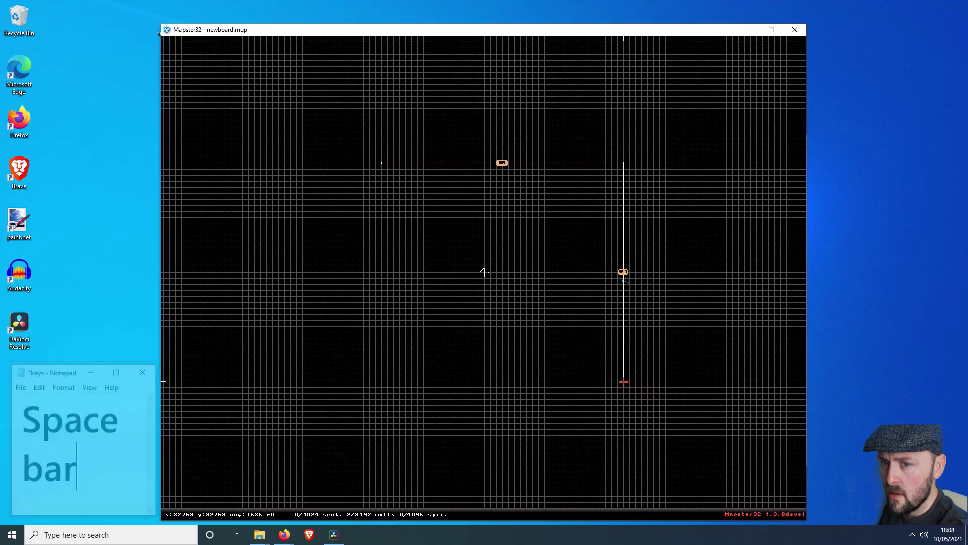
key("space")
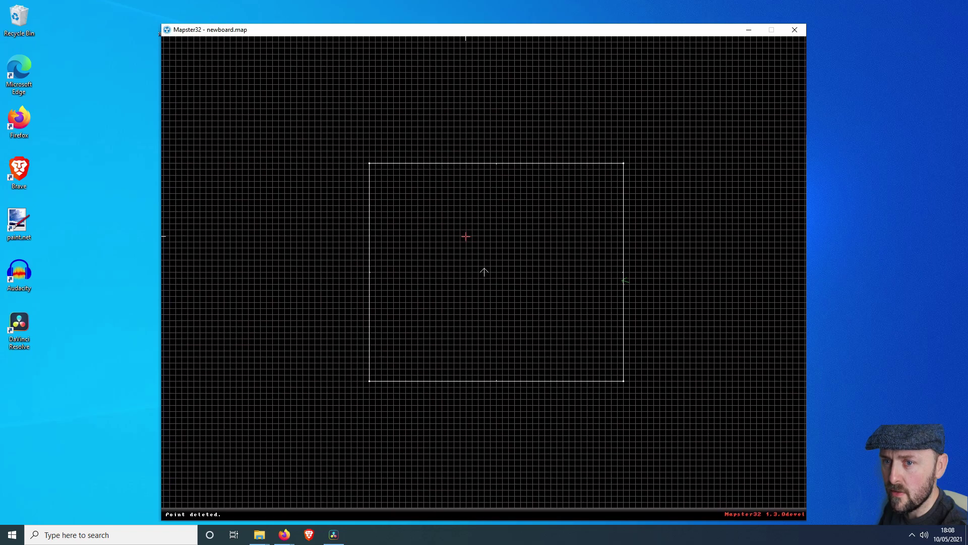
Step: Enter the 3D view of the new room, face a wall and adjust the floor height to 24576
key("KP_Enter")
key("Right")
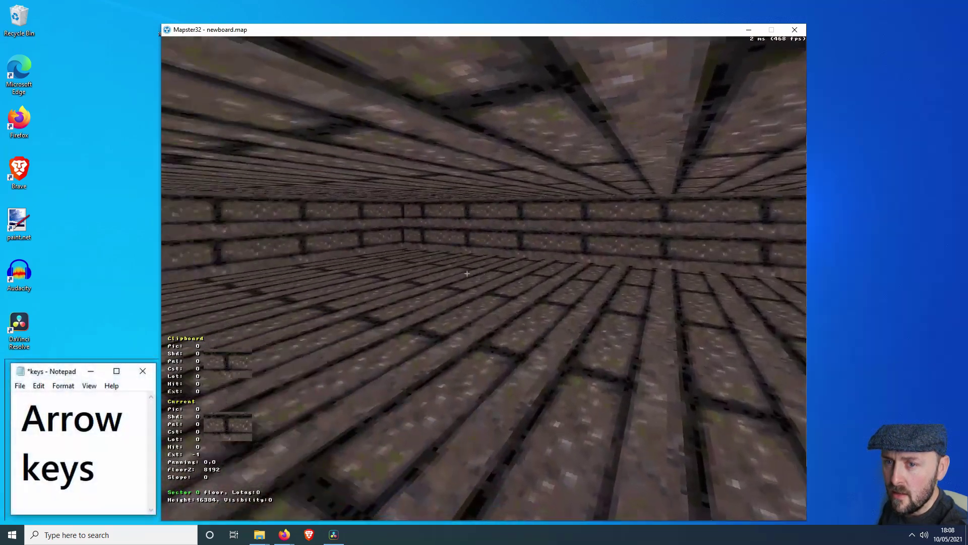
key("Left")
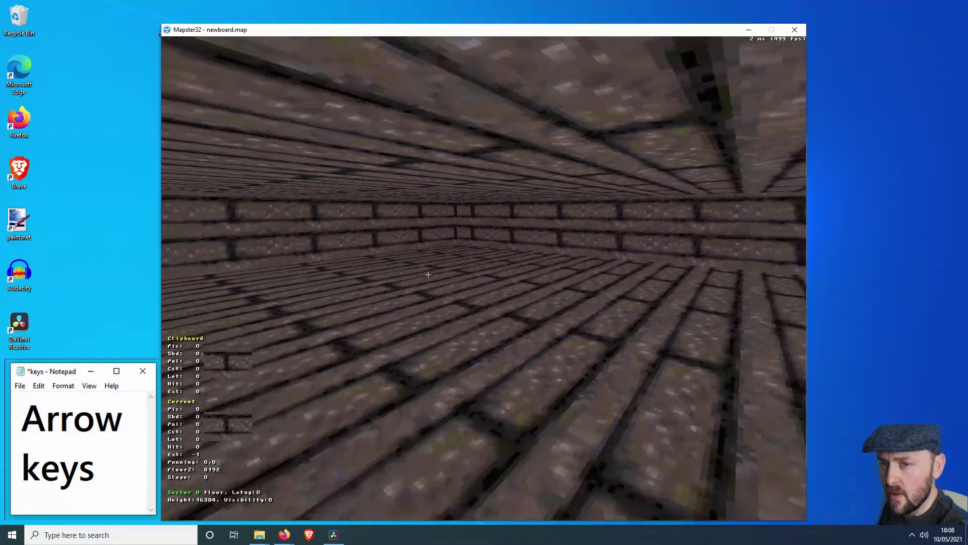
key("Left")
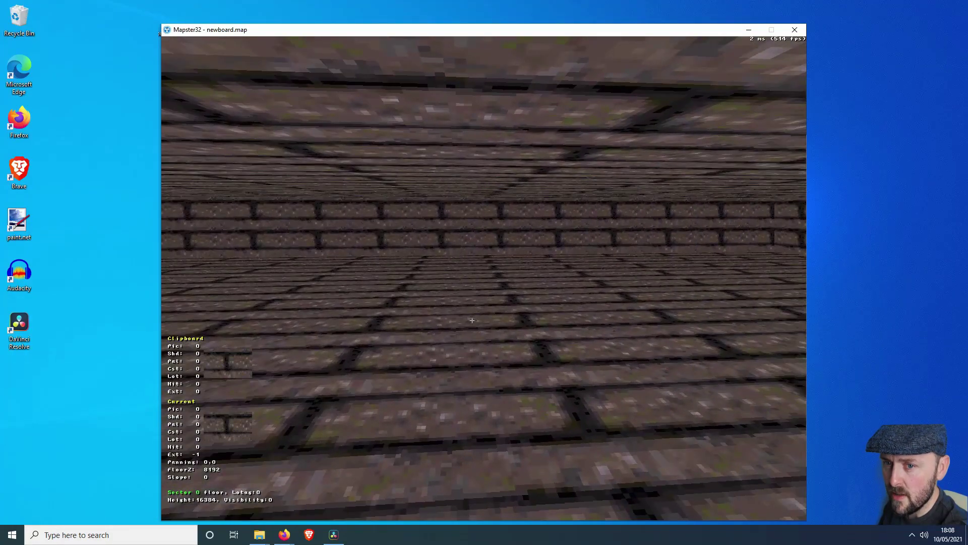
key("Page_Down")
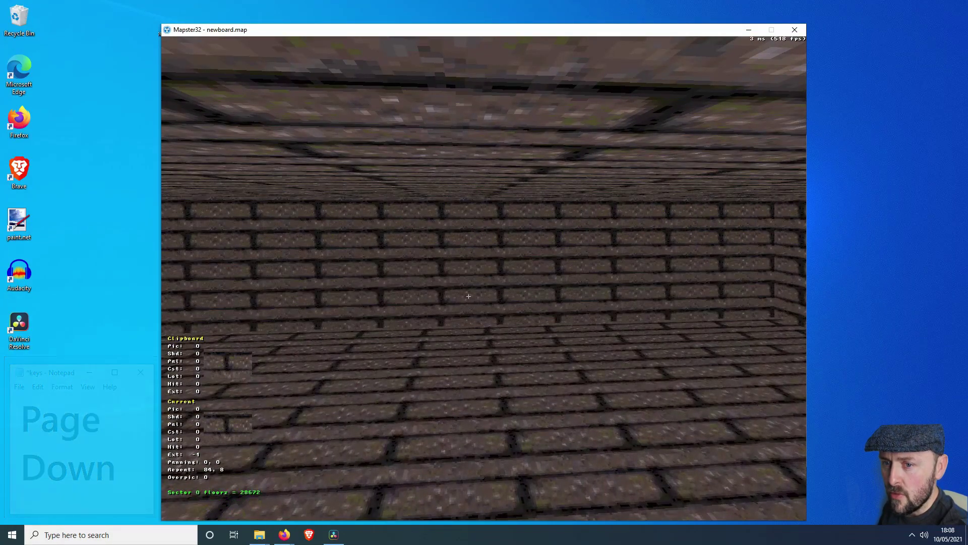
key("Page_Up")
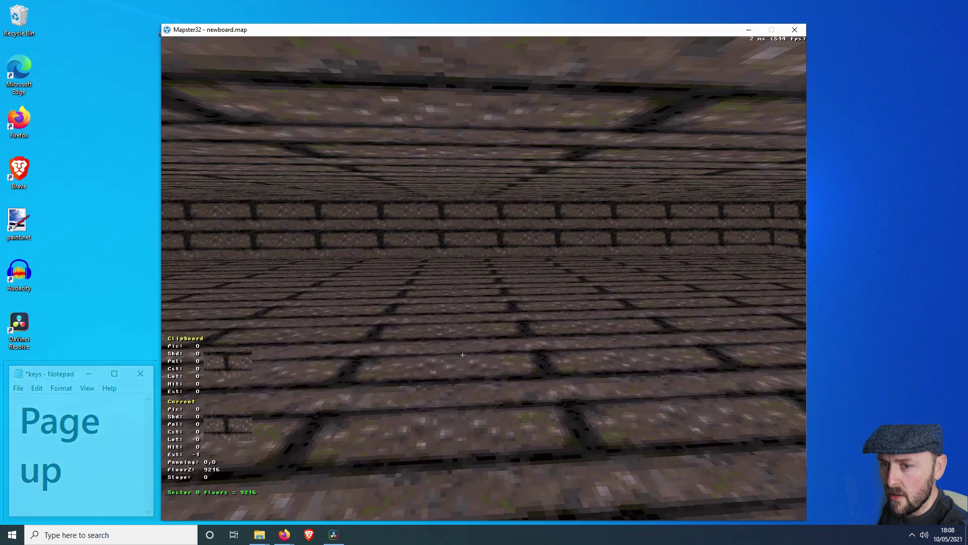
key("Page_Down")
Step: Raise the room's ceiling to a height of -51200
key("Page_Up")
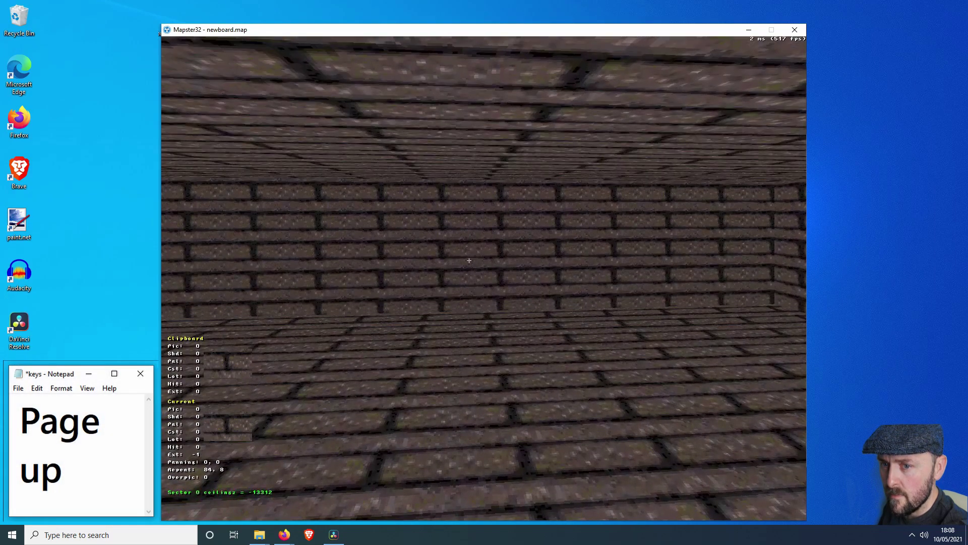
key("Page_Down")
key("Page_Up")
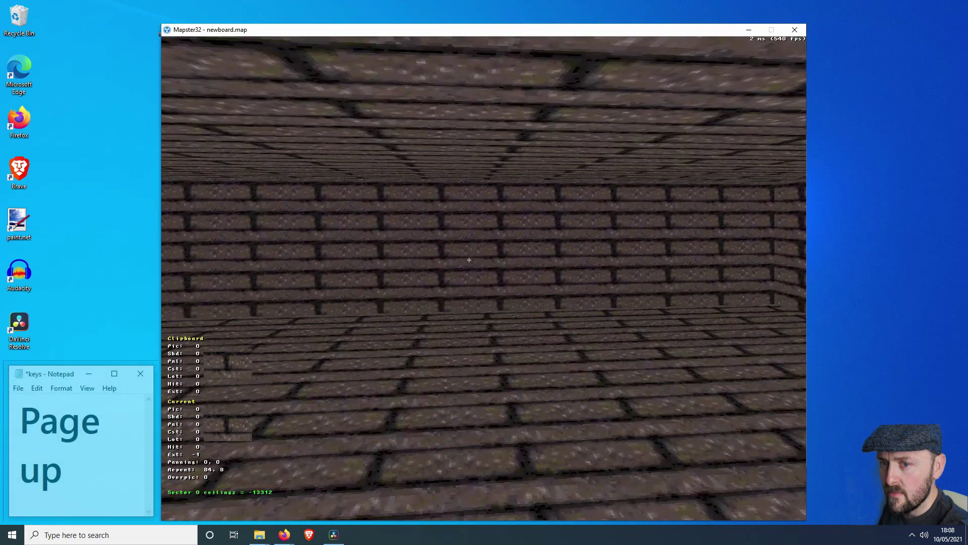
key("Page_Down")
key("Page_Up")
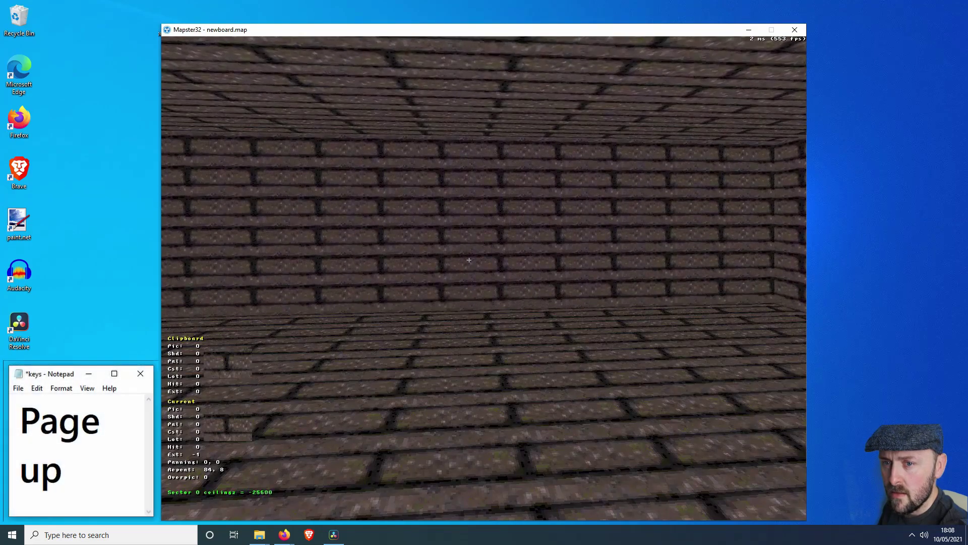
key("Page_Up")
Step: Look around the room in 3D and examine its walls, floor and ceiling from several angles
key("Left")
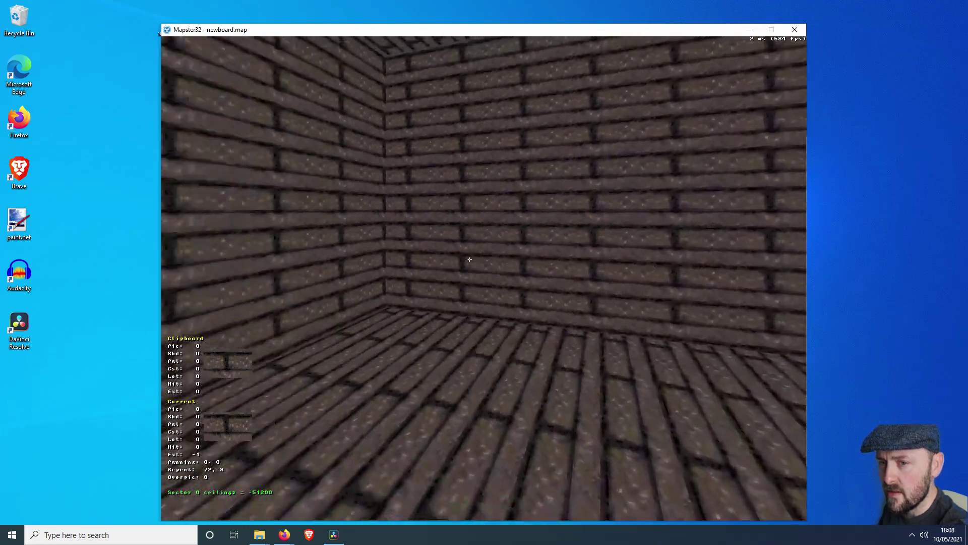
key("Left")
key("Right")
key("Right")
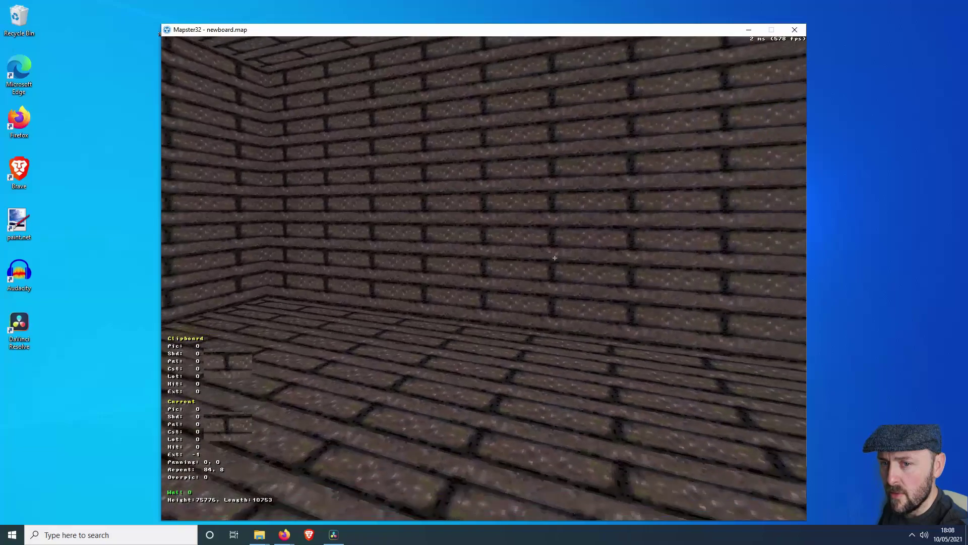
key("Right")
key("Down")
key("Left")
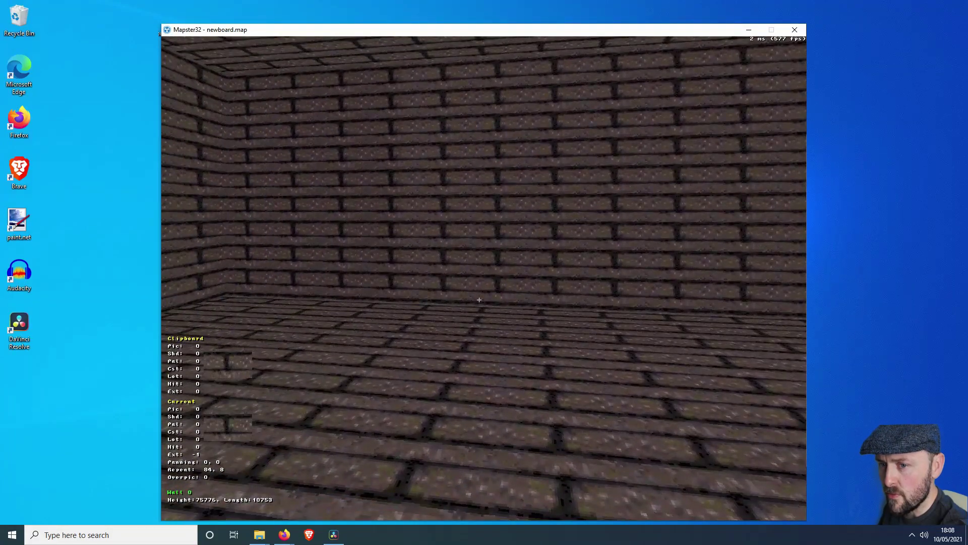
Step: Draw three four-sided loops about 2000 units wide in a row inside the room and view them in 3D
key("Return")
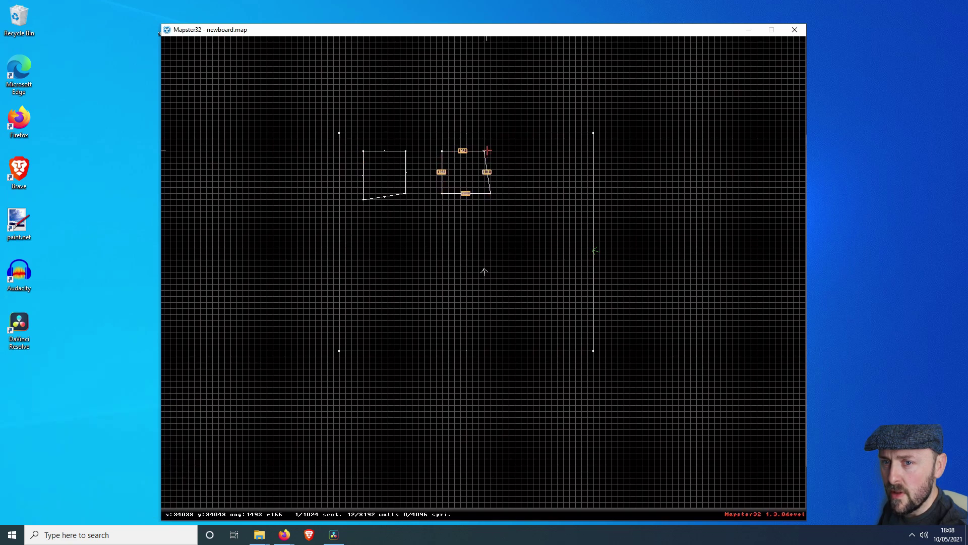
key("space")
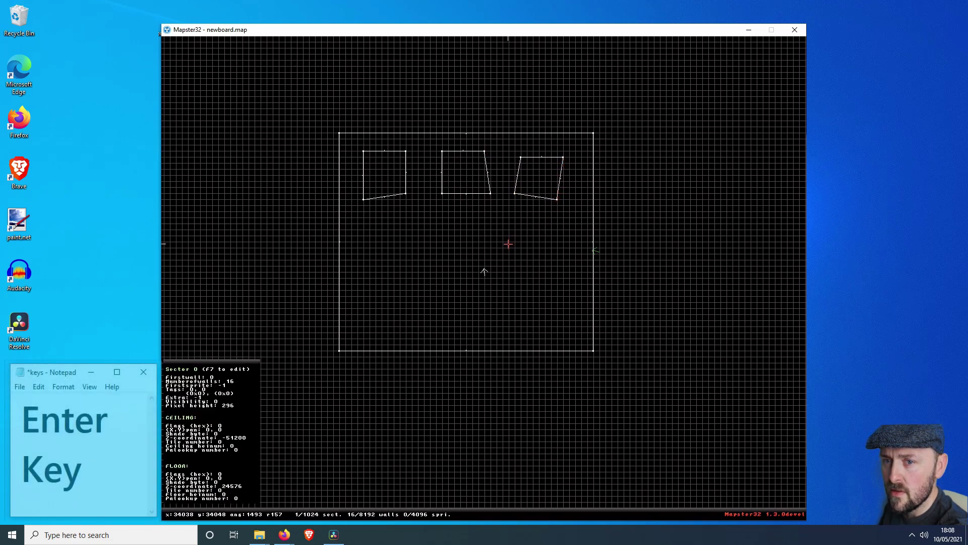
key("Return")
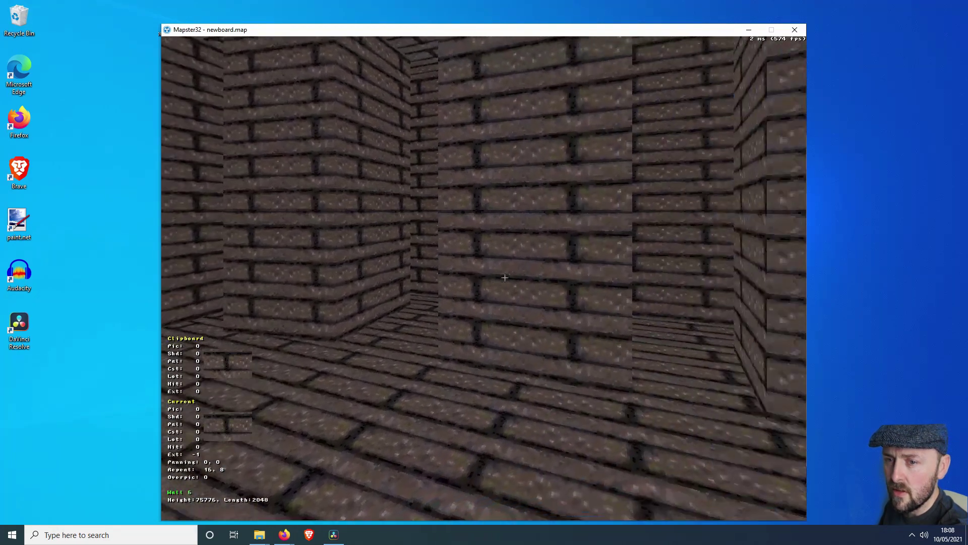
left_click_drag(504, 277, 486, 252)
right_click_drag(486, 253, 491, 257)
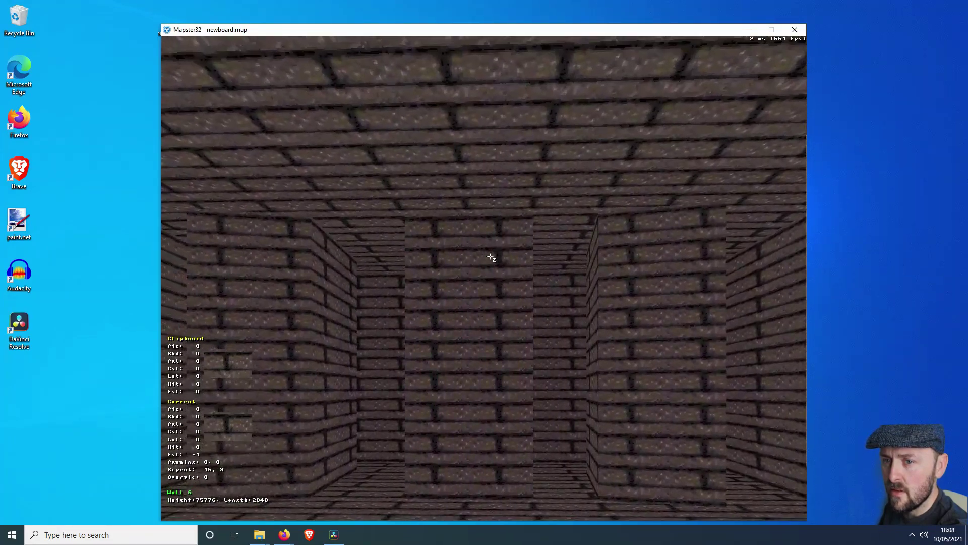
Step: Turn the left and middle inner loops into new sectors on the 2D map and return to the 3D view
key("Return")
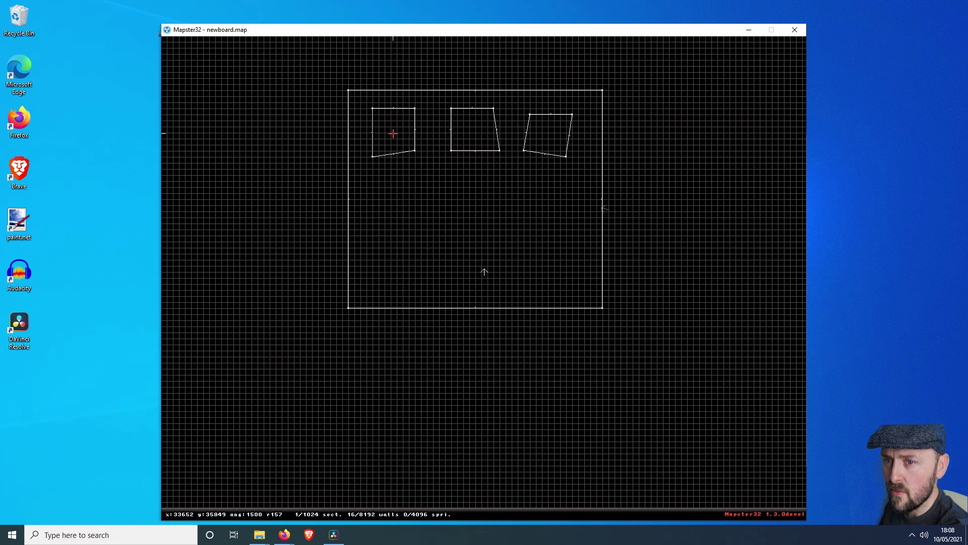
key("alt+s")
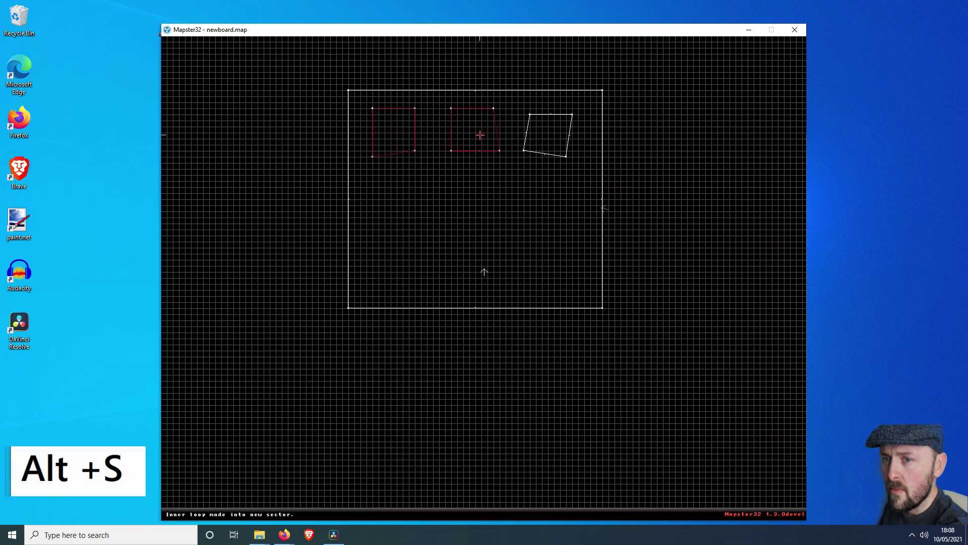
key("Return")
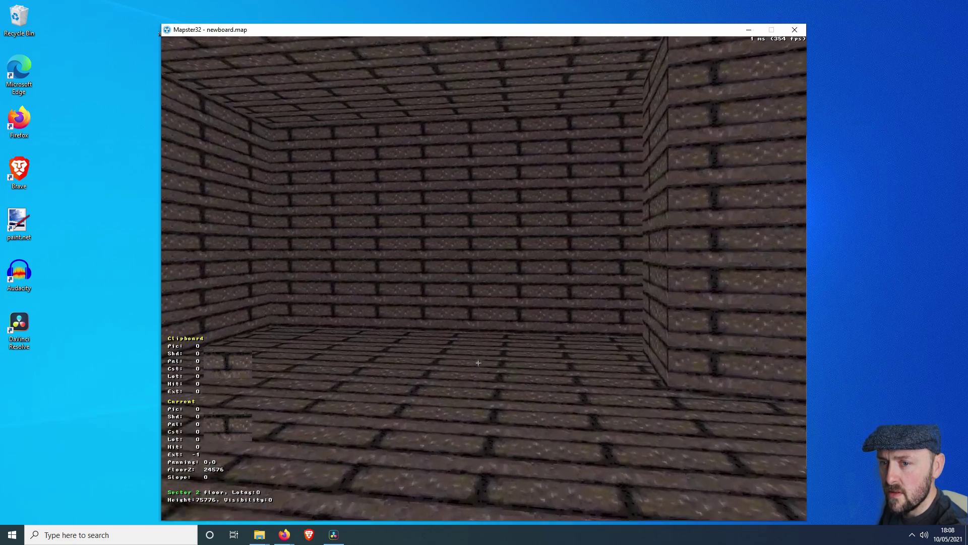
Step: Raise the floor of the middle inner sector to 11264 and move closer to the resulting block
key("Page_Up")
key("Page_Up")
key("Page_Up")
key("Page_Up")
key("Page_Up")
key("Page_Up")
key("Page_Up")
key("Page_Up")
key("Page_Up")
key("Page_Up")
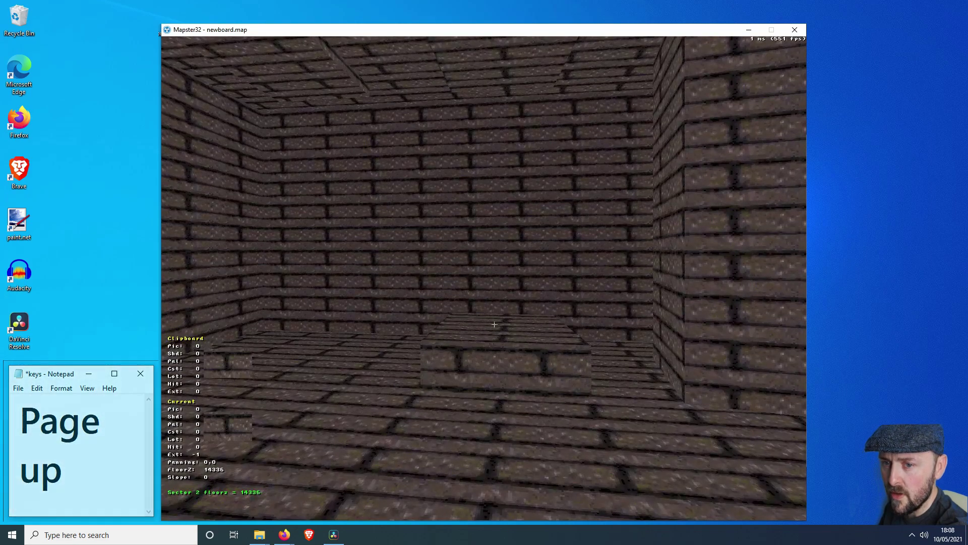
key("Page_Up")
key("Page_Up")
key("Page_Up")
key("Up")
key("Left")
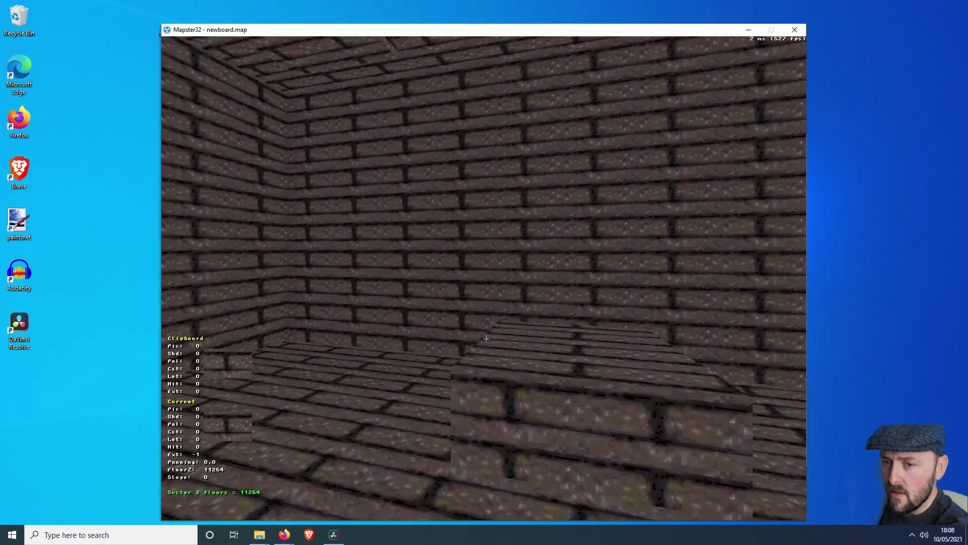
Step: Raise the floor of the left inner sector to 19456 to form a lower block
key("a")
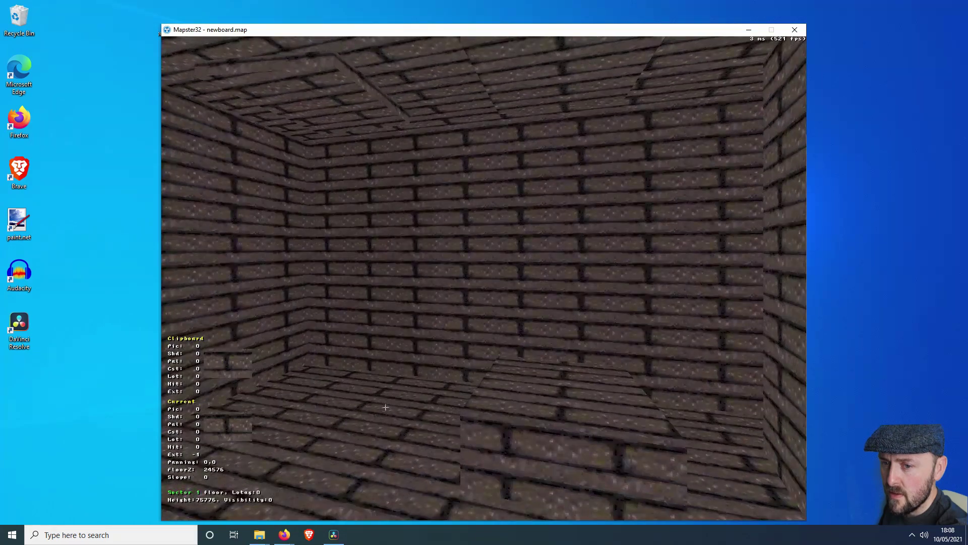
key("Page_Up")
key("Page_Up")
key("Page_Up")
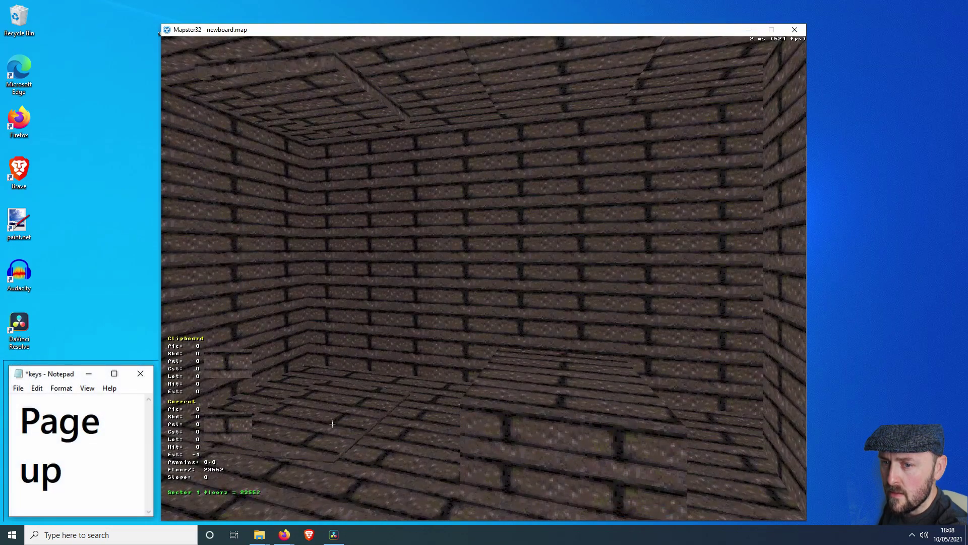
key("Page_Up")
key("Page_Up")
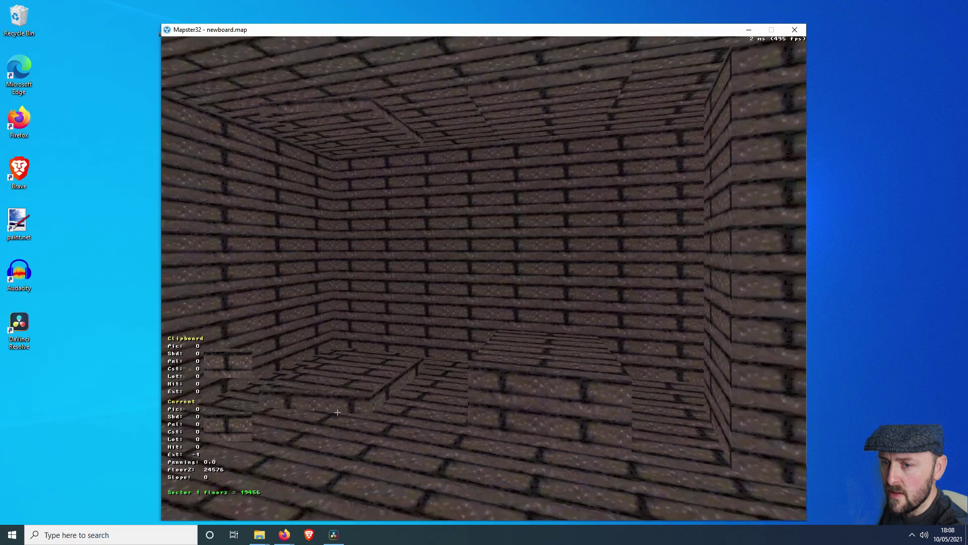
Step: Raise the ceiling above the left block to -54272 and the main room's ceiling to -55296
key("z")
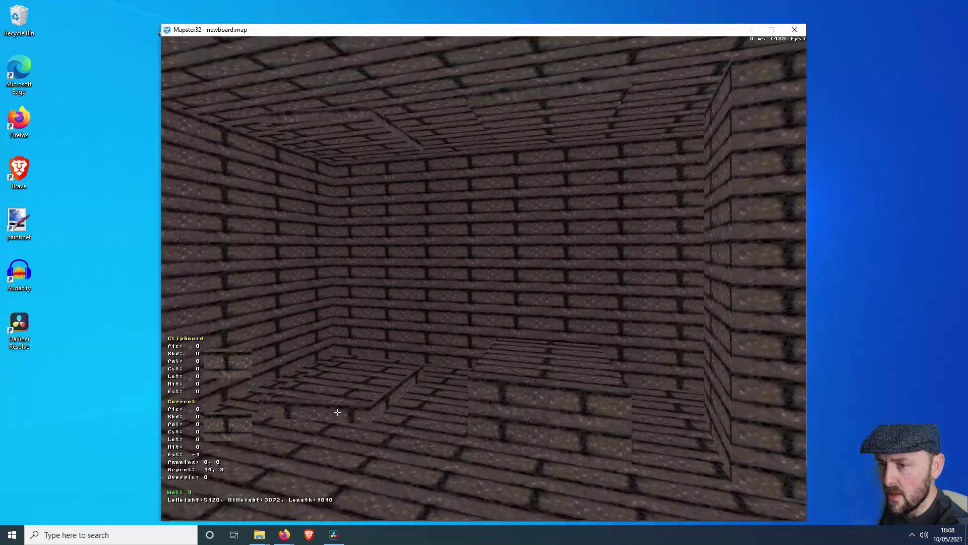
key("a")
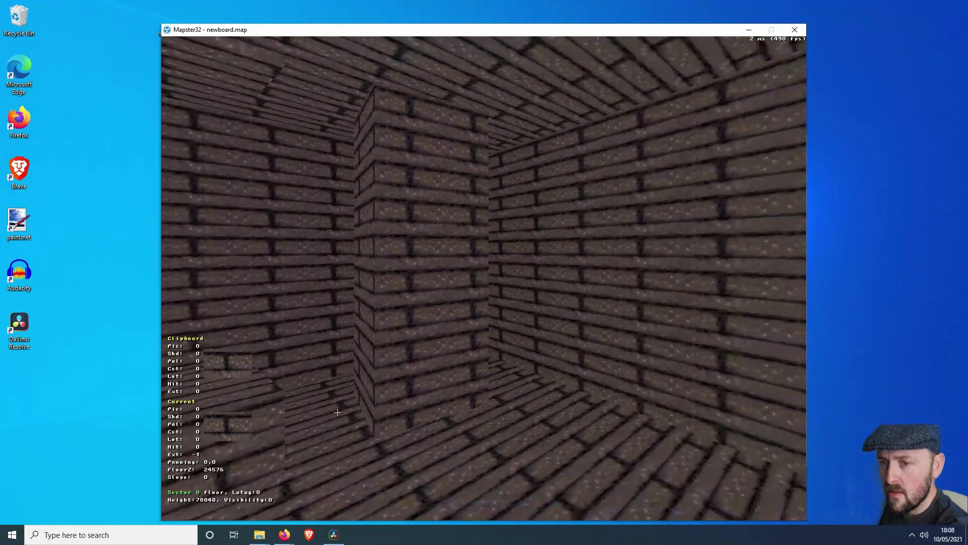
key("Left")
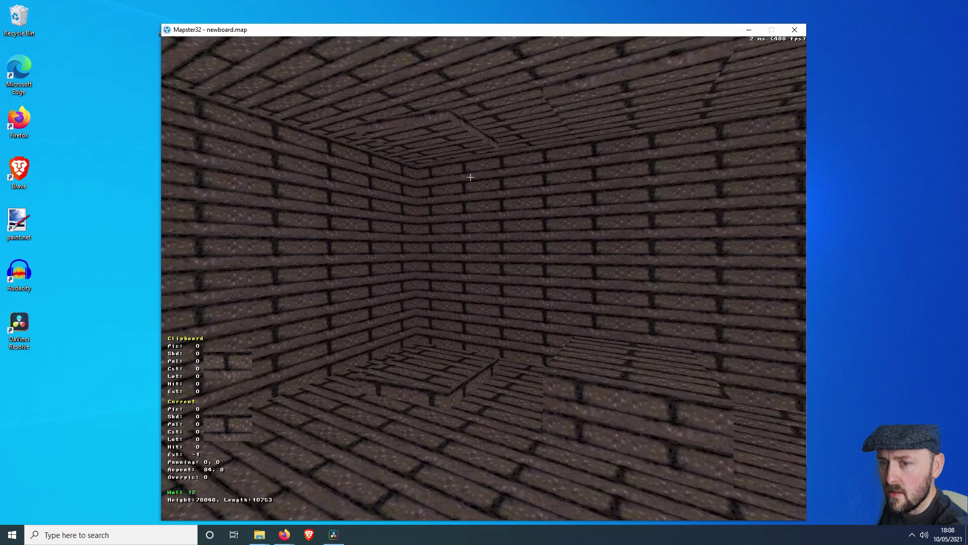
key("Page_Up")
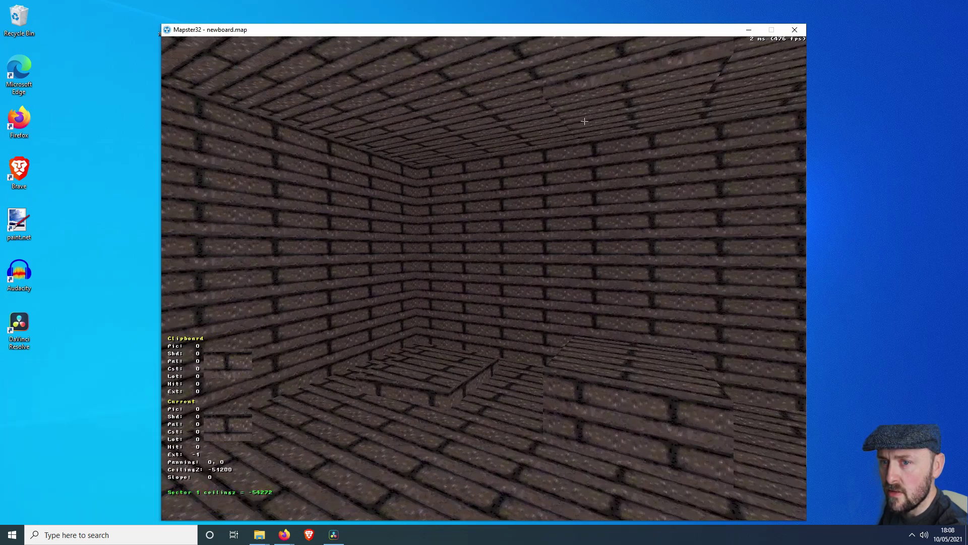
key("Page_Up")
key("Page_Up")
key("Page_Up")
key("Page_Up")
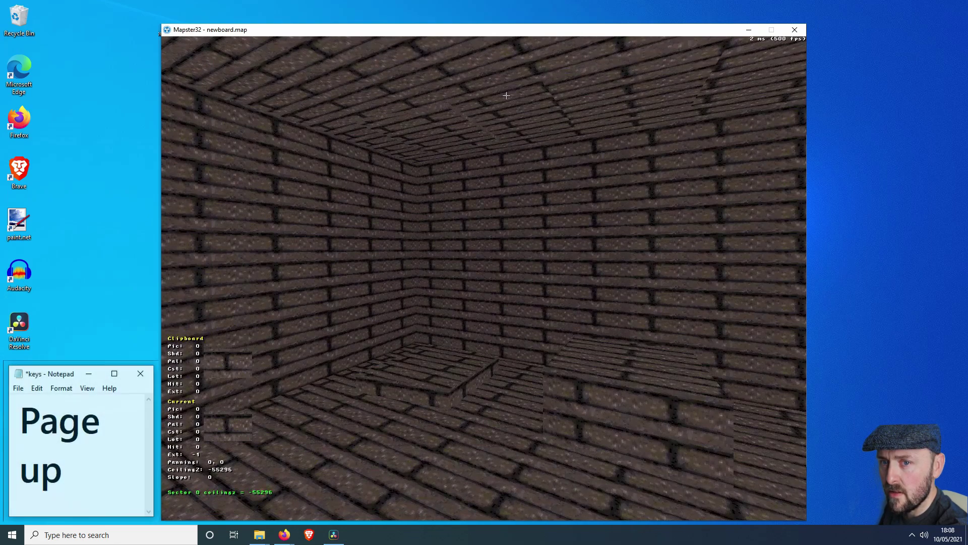
Step: Adjust the main room's ceiling height up to -62464
key("Page_Down")
key("Page_Down")
key("Page_Down")
key("Page_Down")
key("Page_Down")
key("Page_Down")
key("Page_Down")
key("Page_Down")
key("Page_Down")
key("Page_Down")
key("Page_Down")
key("Page_Down")
key("Page_Down")
key("Page_Down")
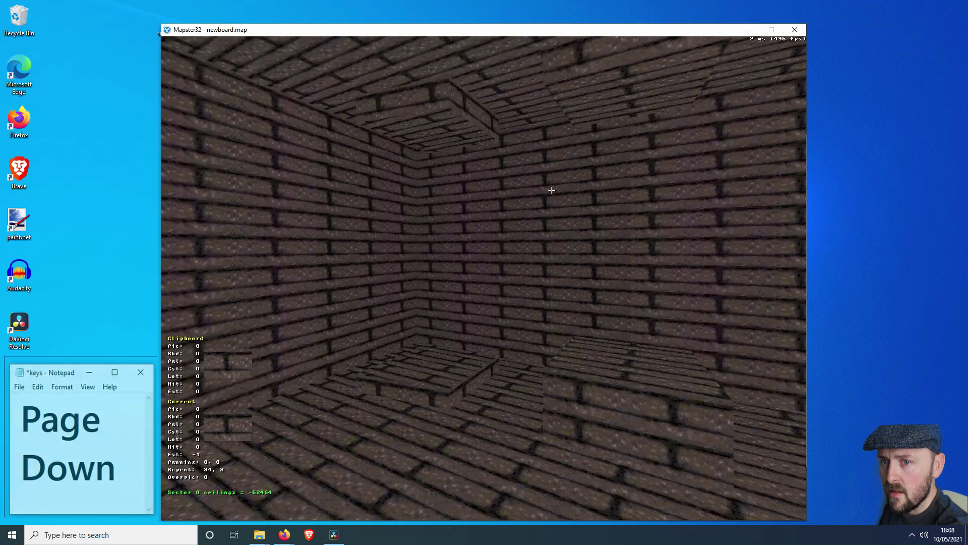
Step: Bring the main room's ceiling back down and raise its floor to 10240
key("Page_Up")
key("Page_Up")
key("Page_Up")
key("Page_Up")
key("Page_Up")
key("Page_Up")
key("Page_Up")
key("Page_Up")
key("Page_Down")
key("Page_Down")
key("Page_Down")
key("Page_Down")
key("Page_Down")
key("Page_Down")
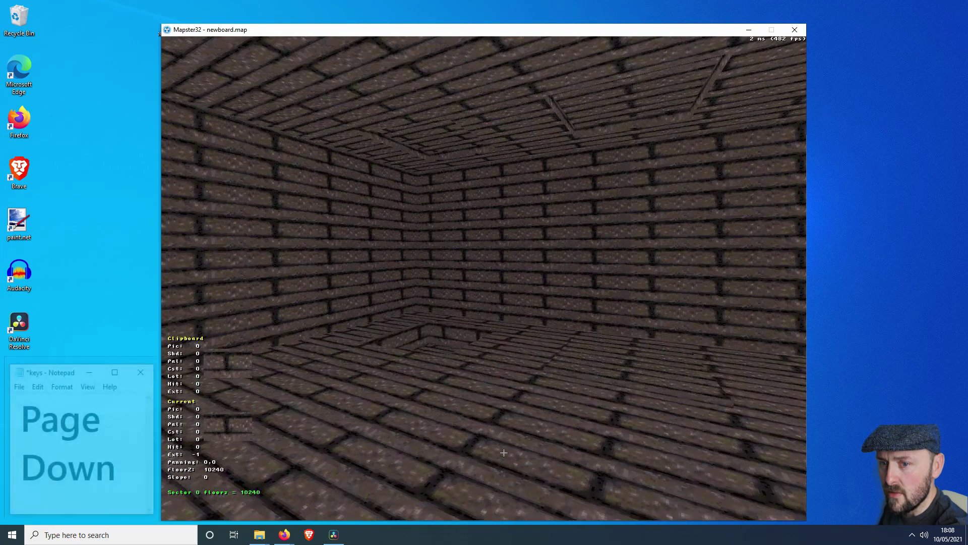
Step: Lower the main room's floor to 28672 and turn the view toward the two blocks
key("Page_Down")
key("Page_Down")
key("Page_Down")
key("Page_Down")
key("Page_Down")
key("Page_Down")
key("Right")
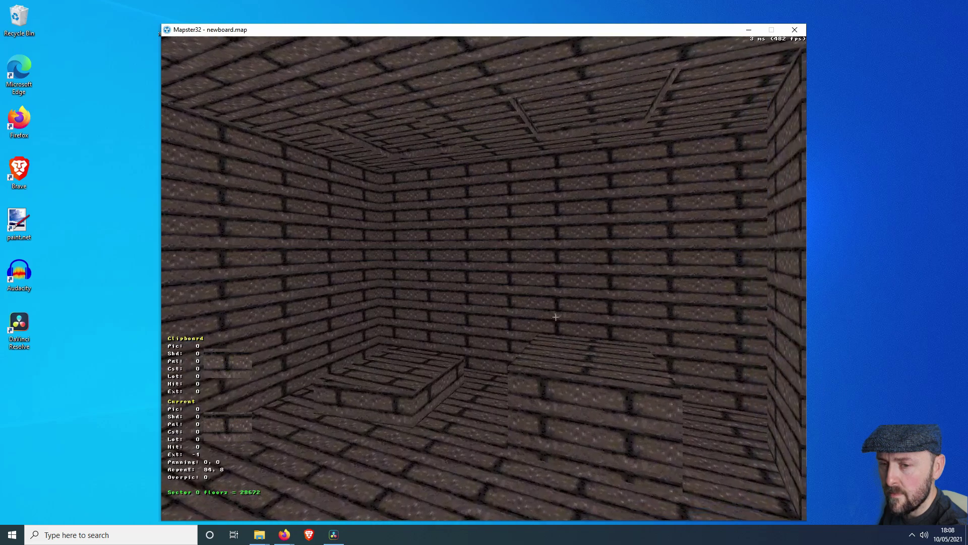
Step: Set the main room's ceiling height to -55296
key("Page_Up")
key("Page_Up")
key("Page_Up")
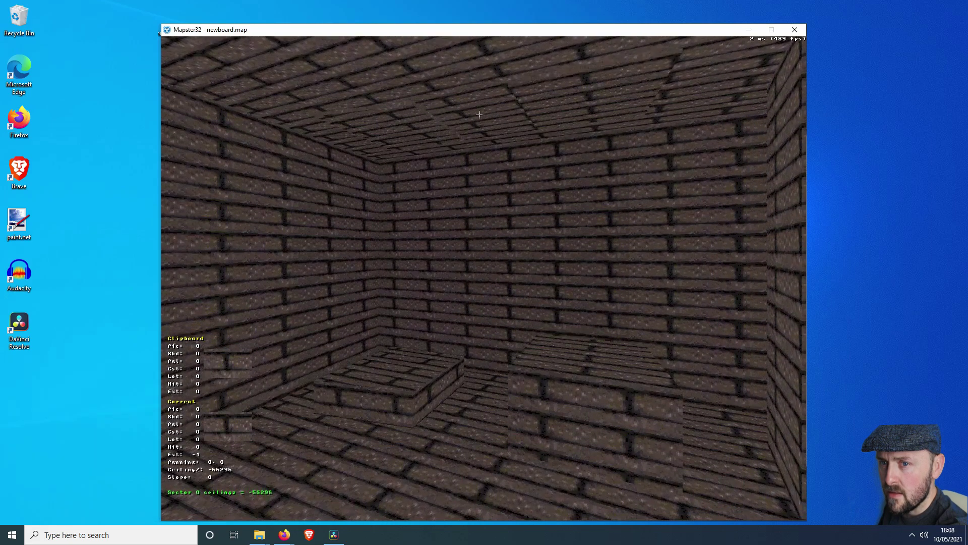
Step: Insert extra points on the walls of the middle inner sector and move its vertices inward and outward to form a four-pointed star
key("Down")
key("Right")
key("Left")
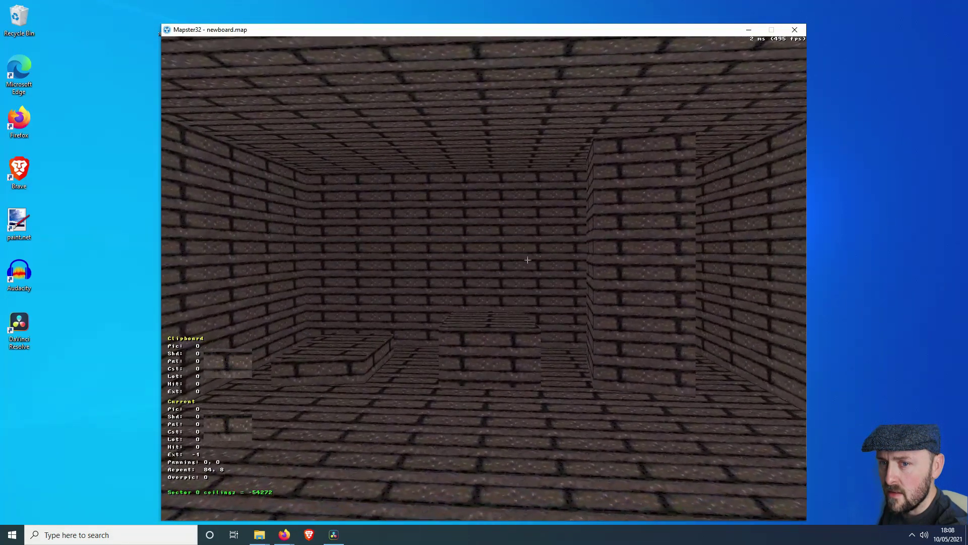
key("Up")
key("Return")
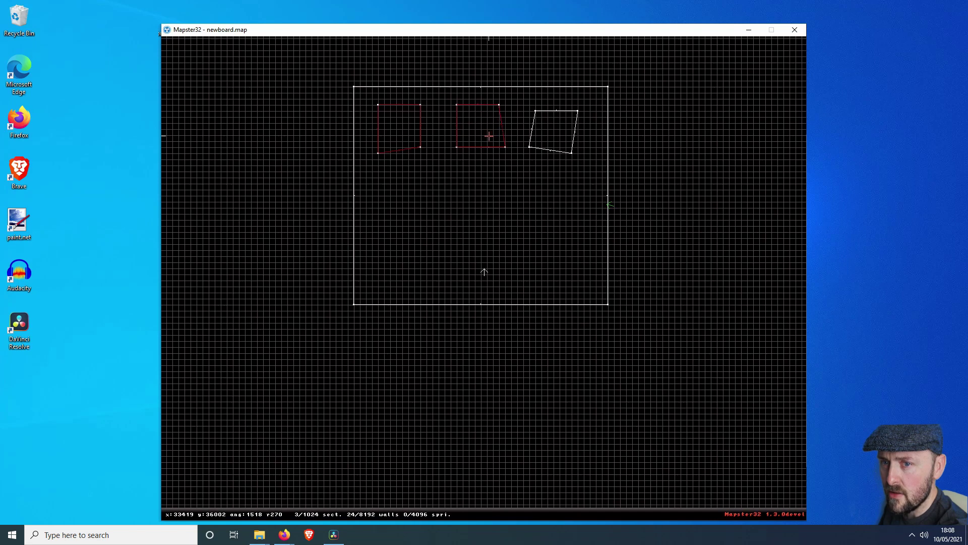
key("Insert")
key("Insert")
key("Insert")
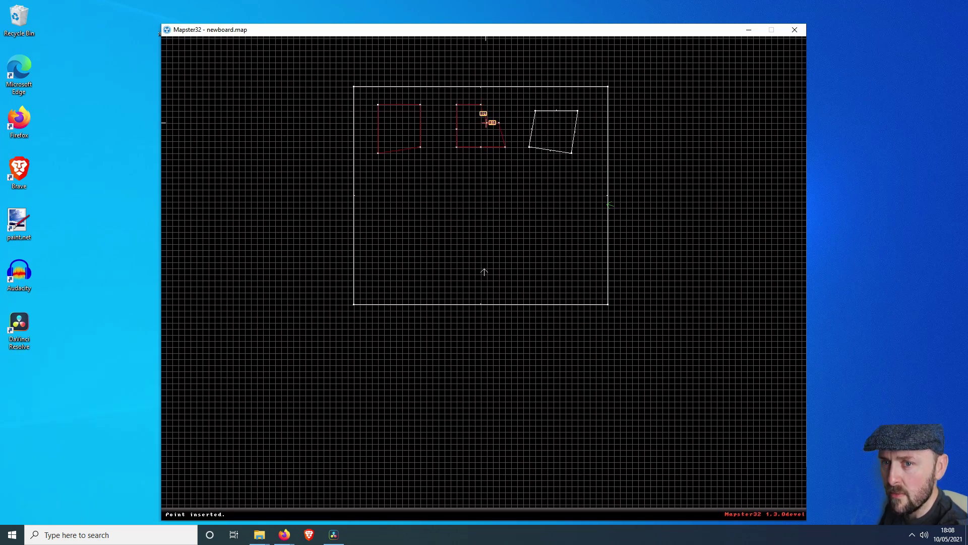
left_click_drag(486, 122, 481, 122)
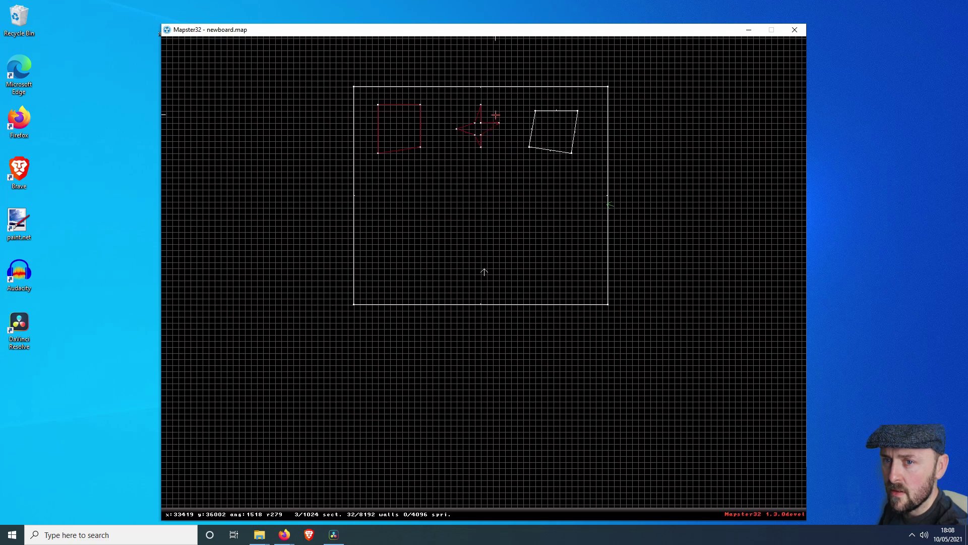
left_click_drag(483, 102, 477, 104)
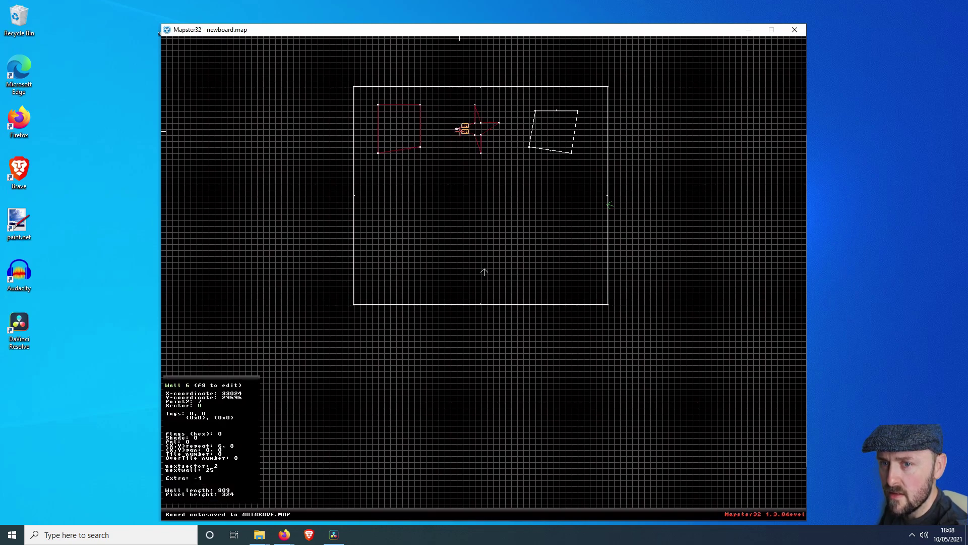
Step: Raise the main room's ceiling in the 3D view and readjust the floor height of the star-shaped block
key("Return")
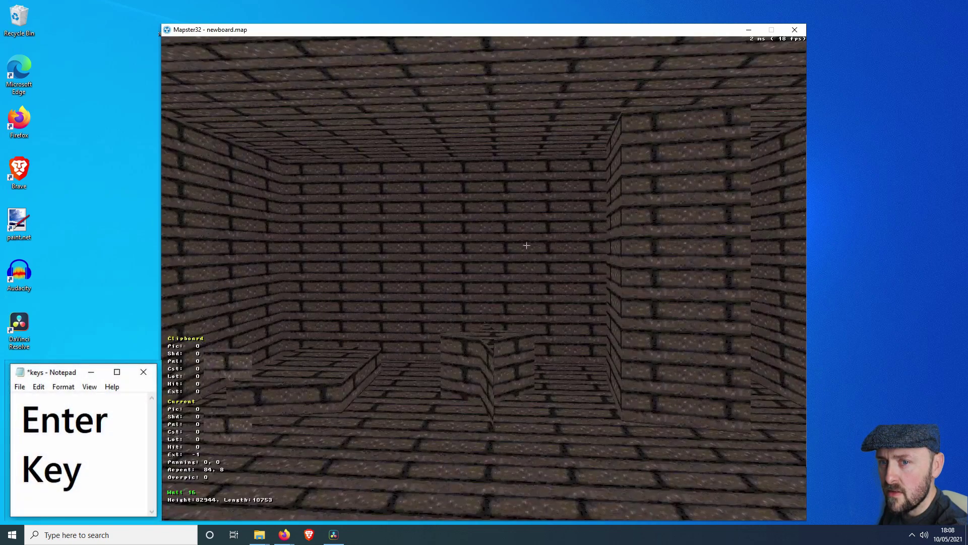
key("Down")
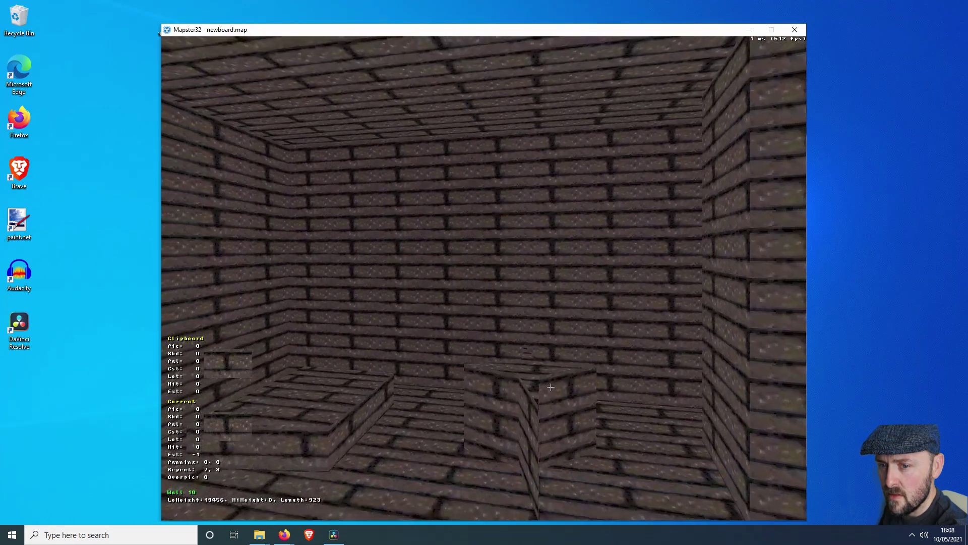
key("Page_Up")
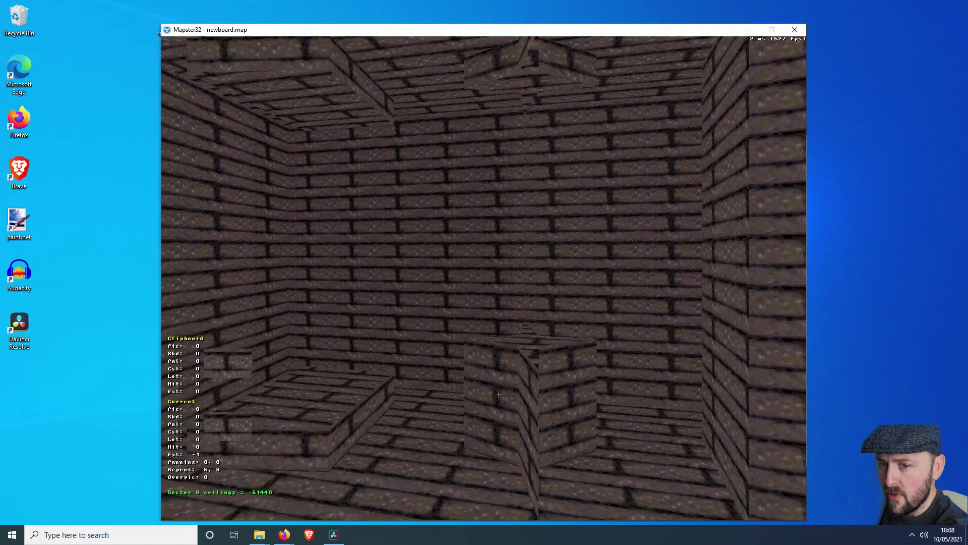
key("Page_Down")
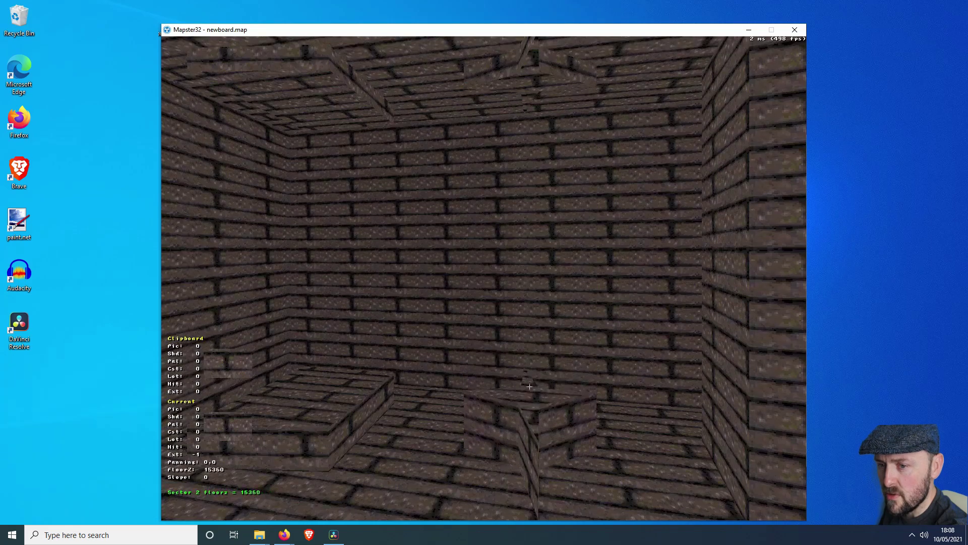
key("Page_Up")
Step: Move the whole star-shaped sector to other spots in the room and return it between the two other inner sectors
key("Return")
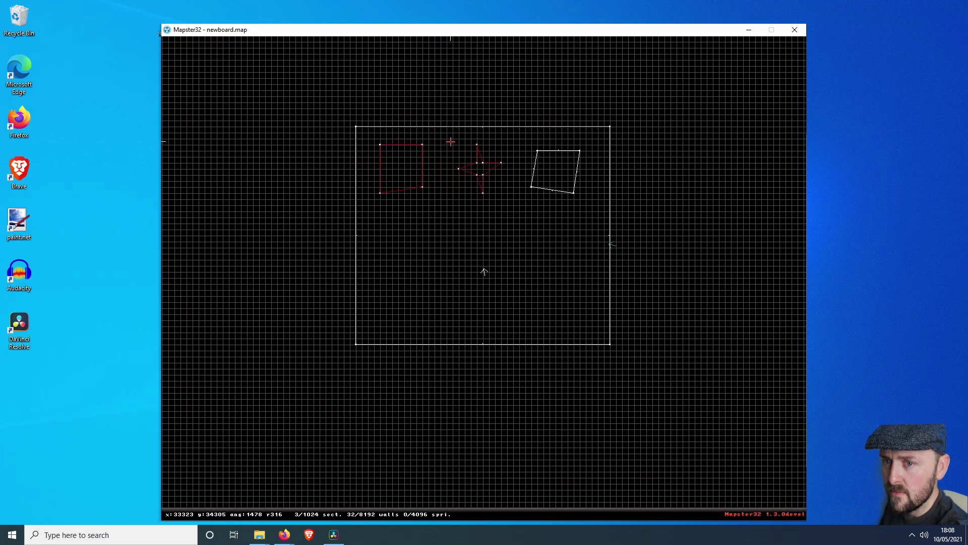
key("shift")
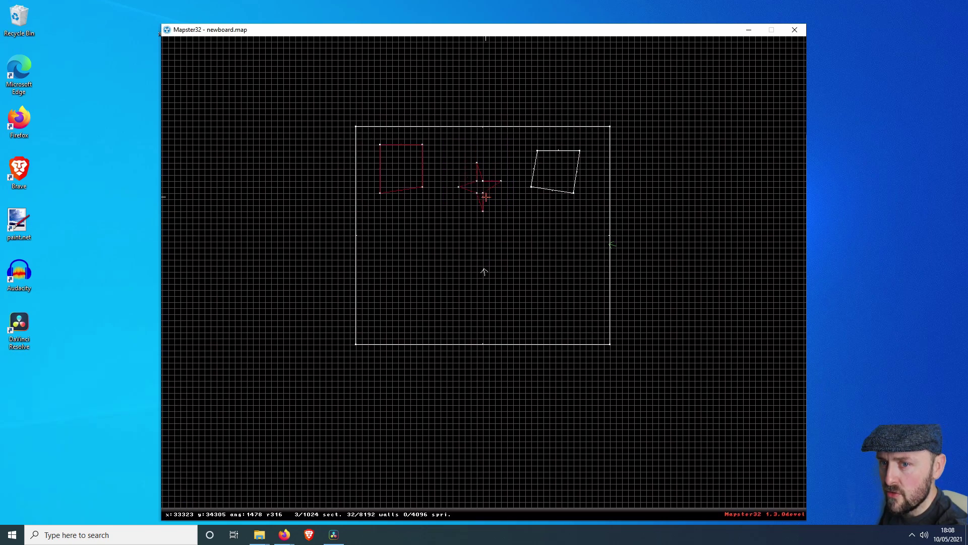
key("Return")
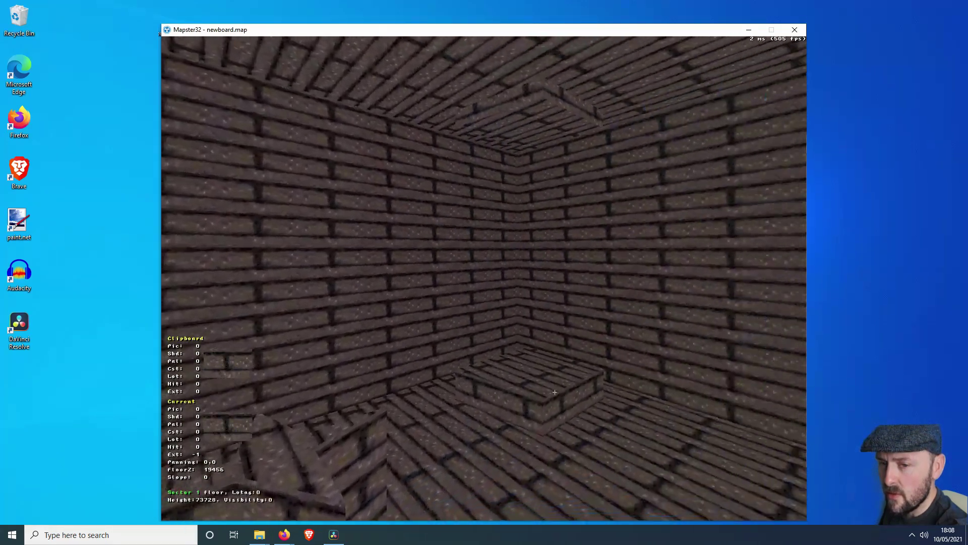
key("Return")
key("Shift_R")
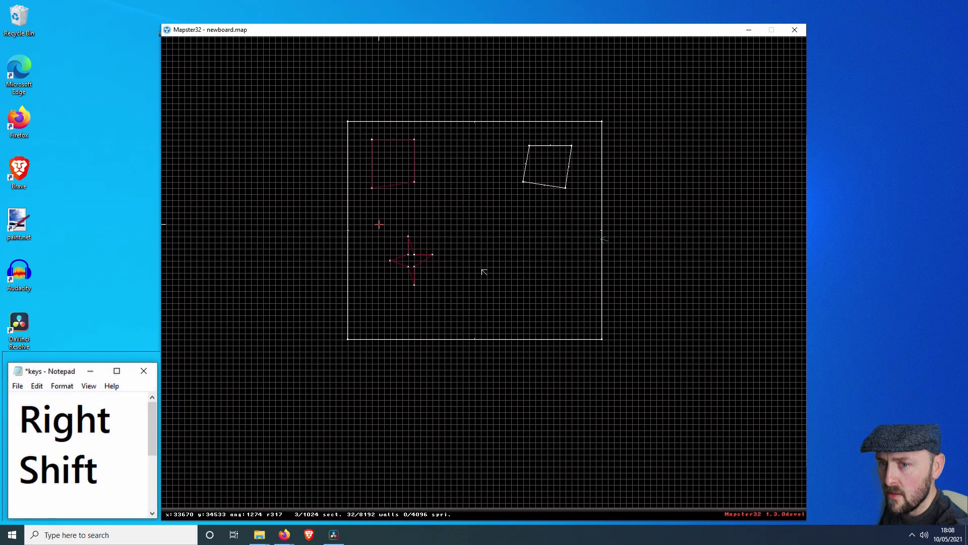
left_click_drag(415, 263, 499, 164)
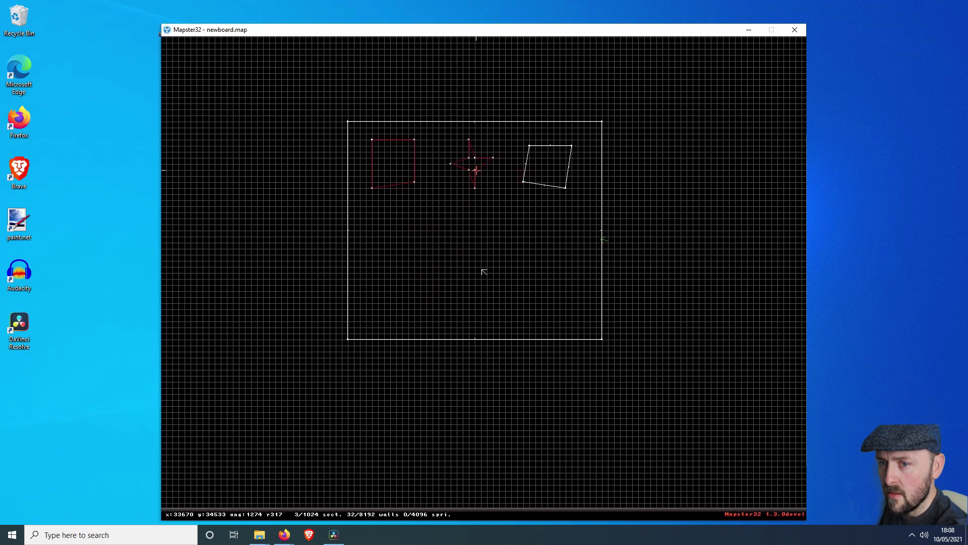
Step: Apply tile 325 from the tile list to the visible walls of the tall column in the 3D view
key("Return")
key("Right")
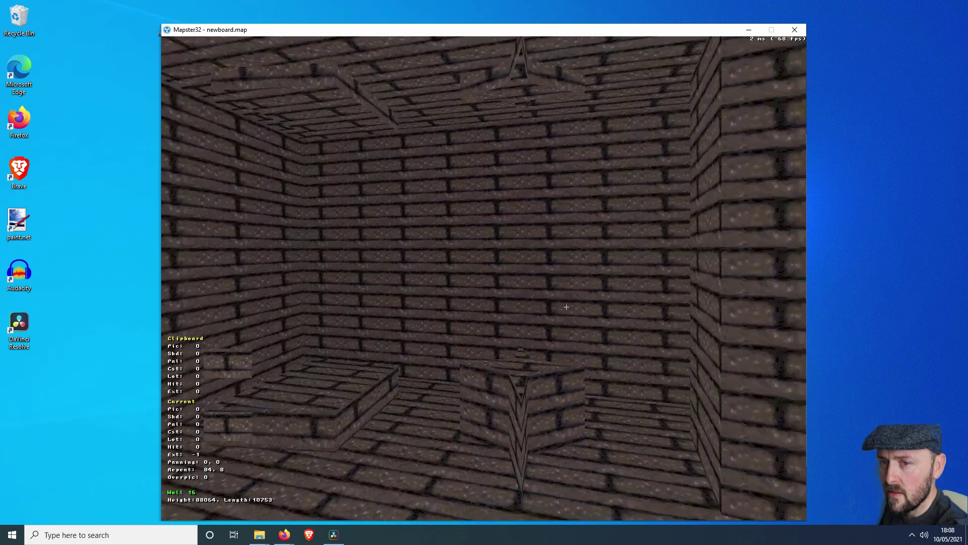
key("Down")
key("Up")
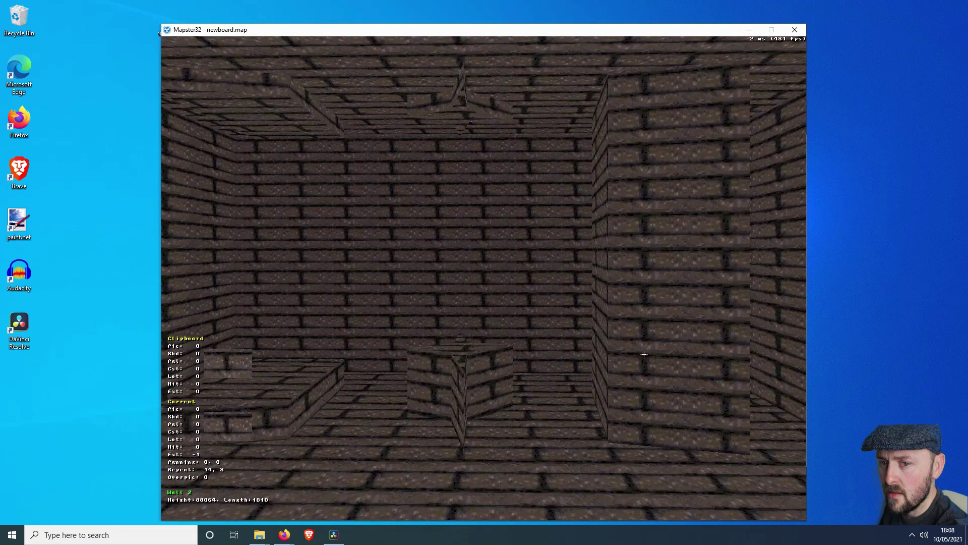
key("v")
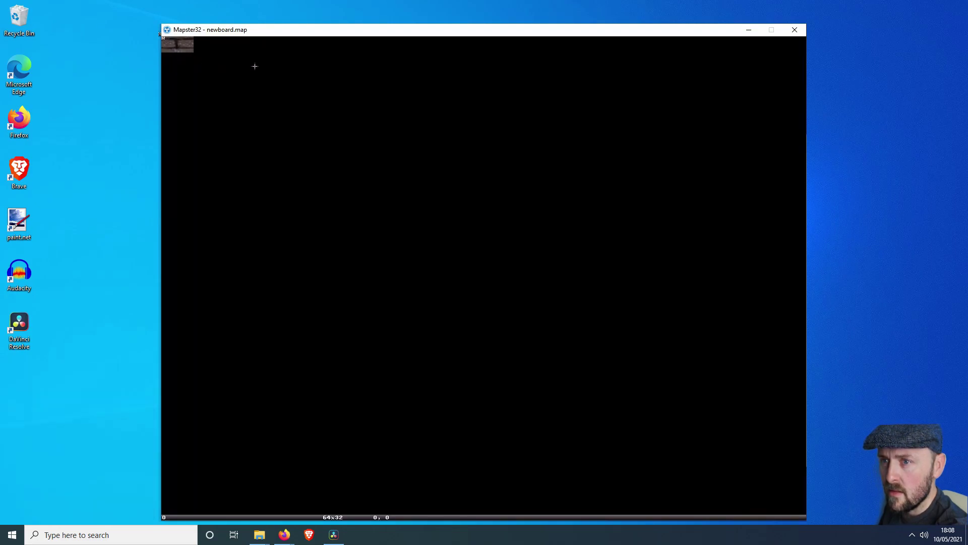
key("v")
scroll(446, 271, "down", 1)
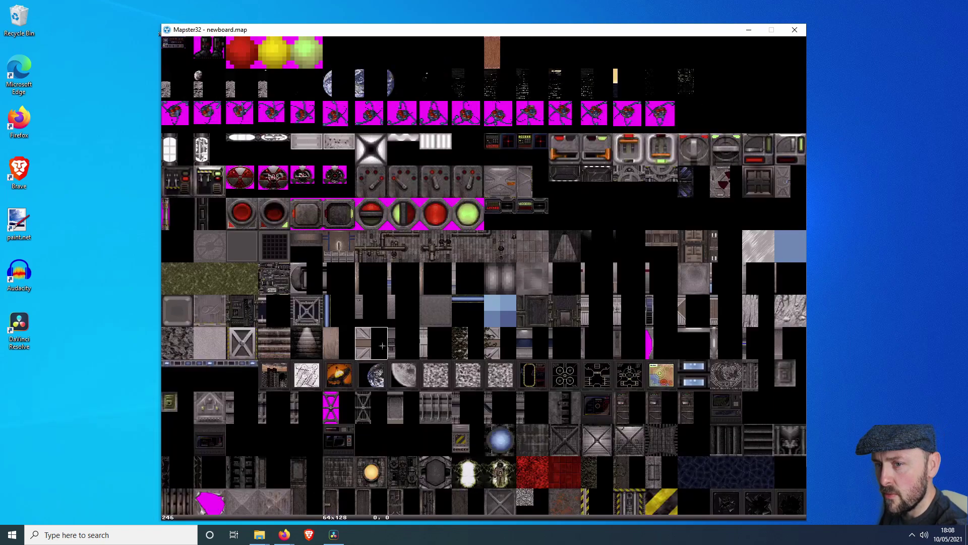
scroll(383, 346, "down", 3)
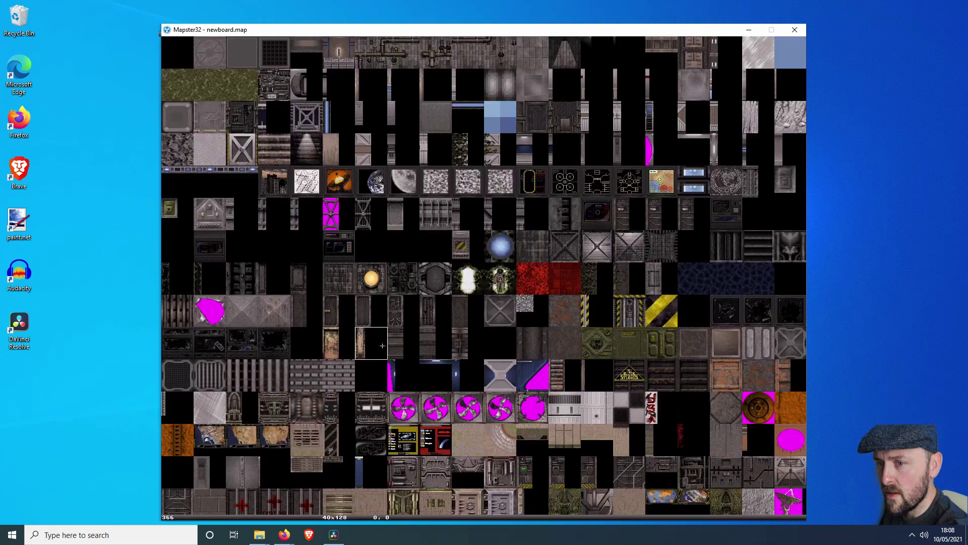
left_click(341, 269)
key("v")
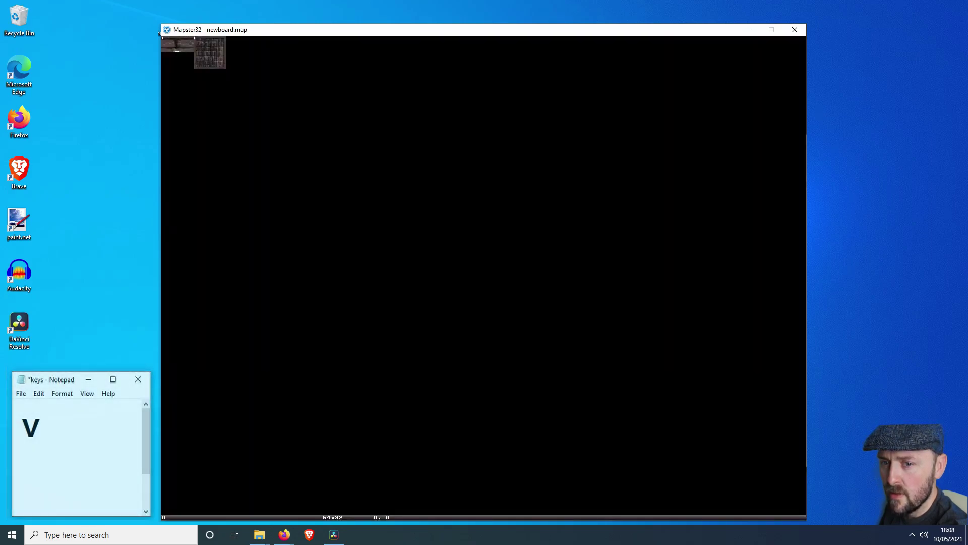
key("Return")
key("v")
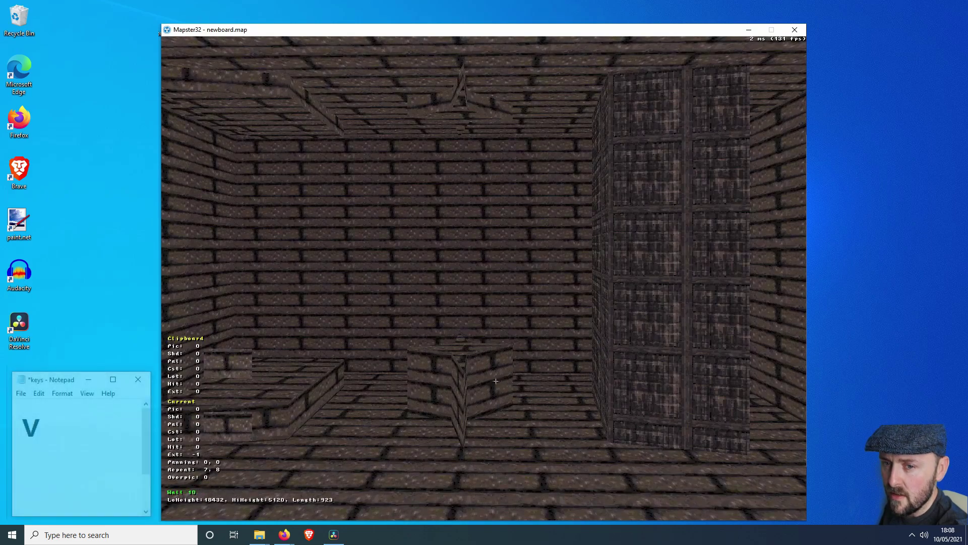
Step: Apply tile 325 to the walls of the star-shaped block and choose a dark tile from the full list for its top
key("Return")
key("v")
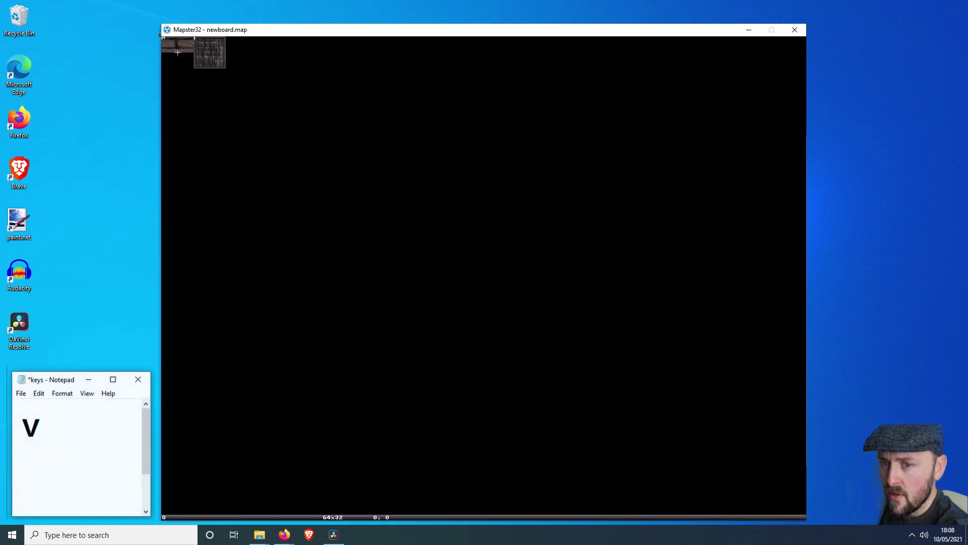
left_click(177, 51)
key("v")
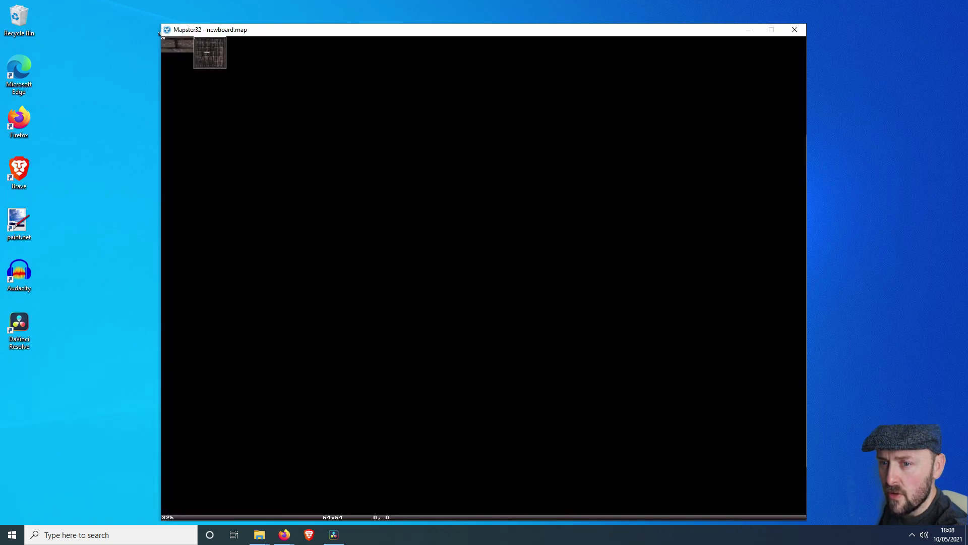
left_click(177, 50)
key("v")
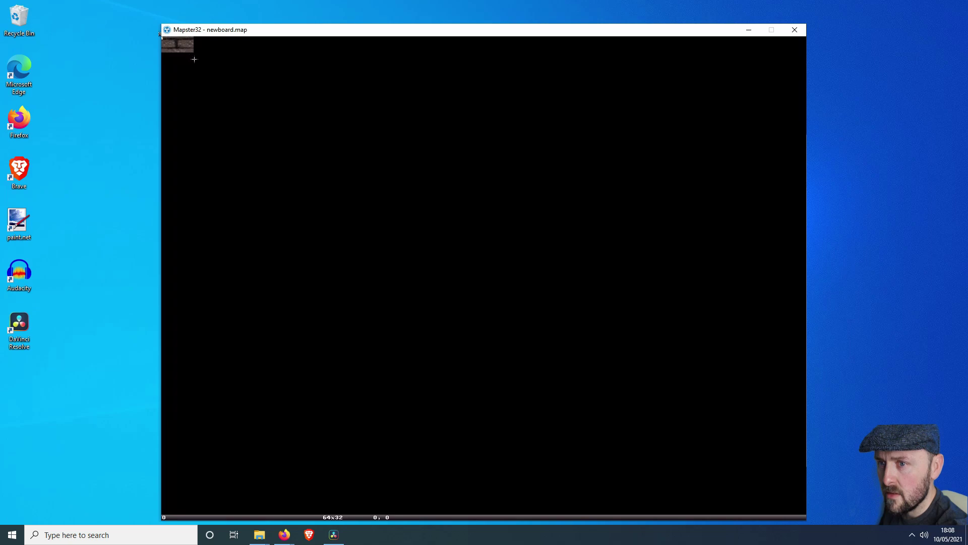
key("v")
scroll(552, 351, "down", 6)
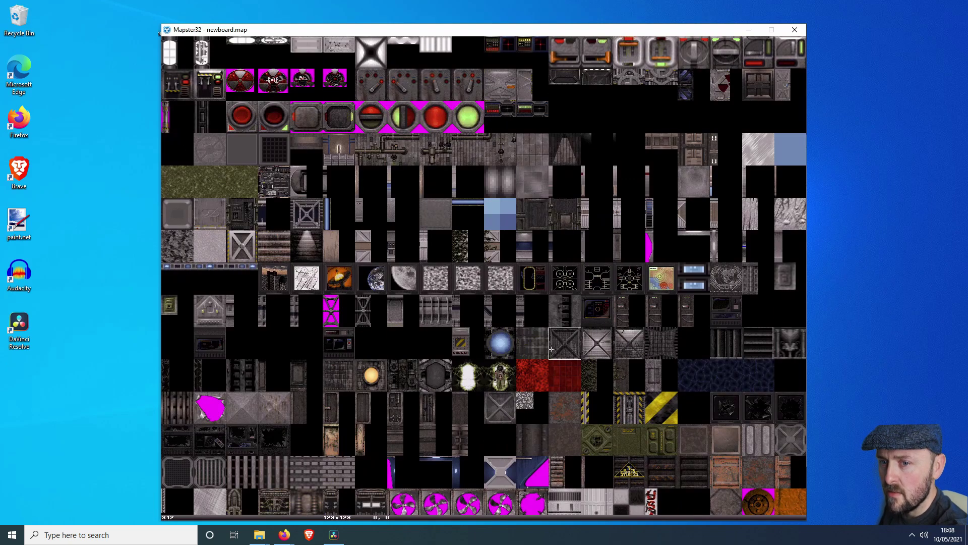
left_click(518, 343)
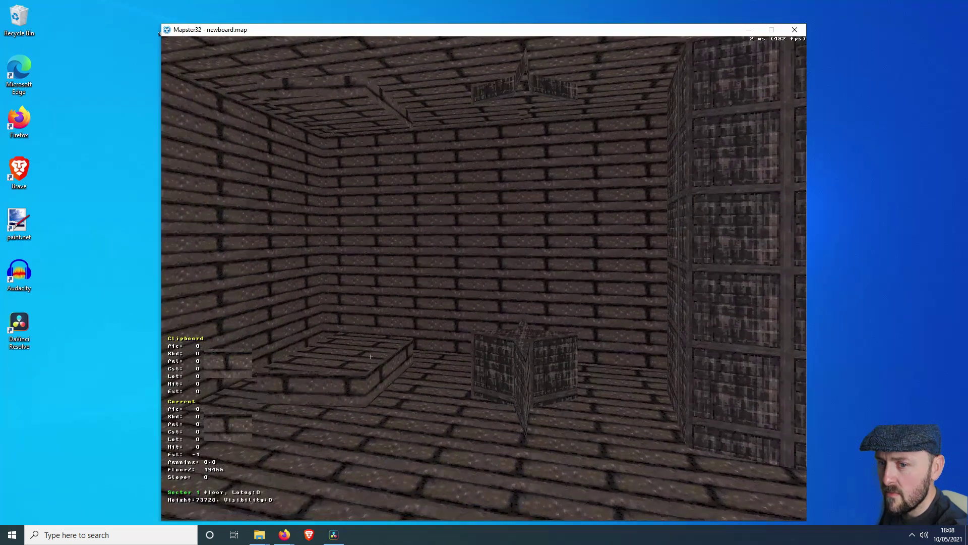
Step: Texture the top and the visible side walls of the low rectangular block with tile 325
key("v")
left_click(209, 53)
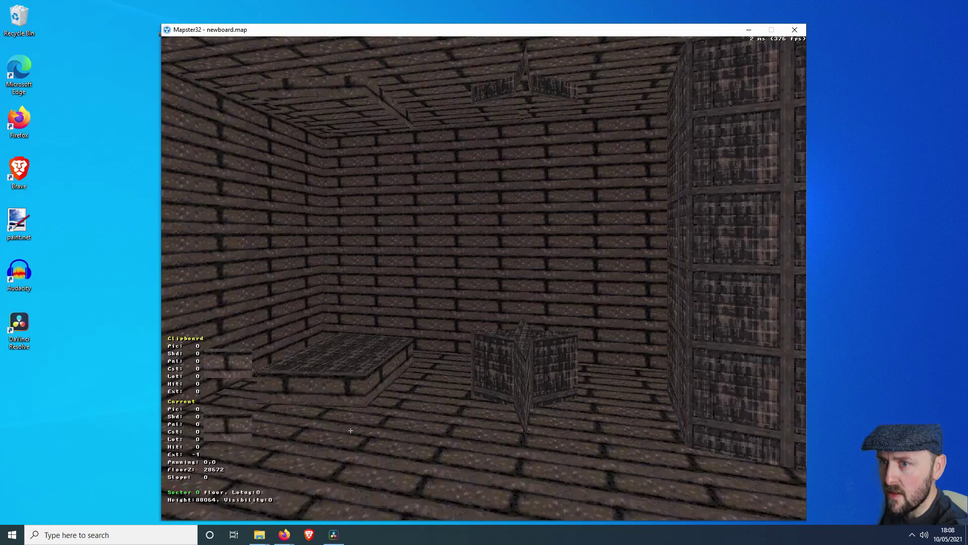
key("v")
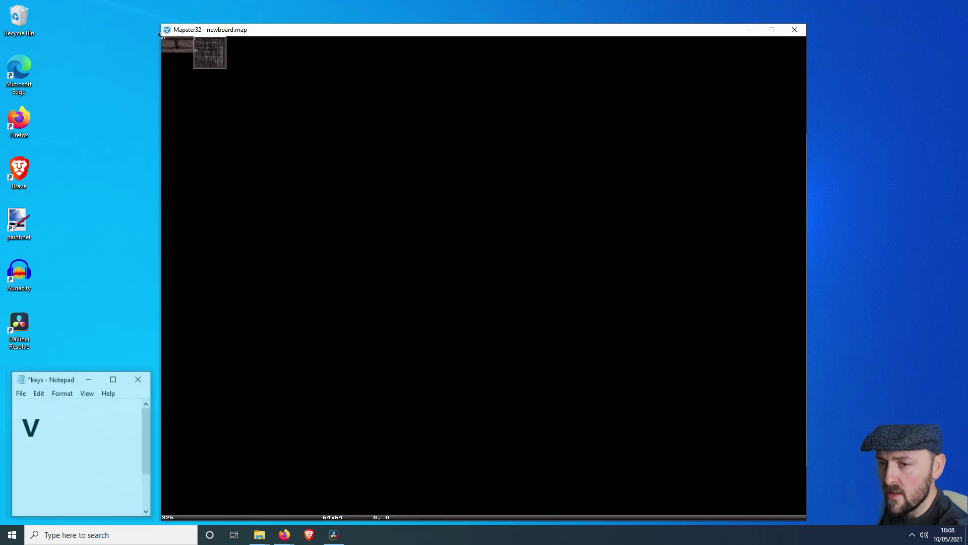
left_click(210, 52)
key("v")
left_click(210, 52)
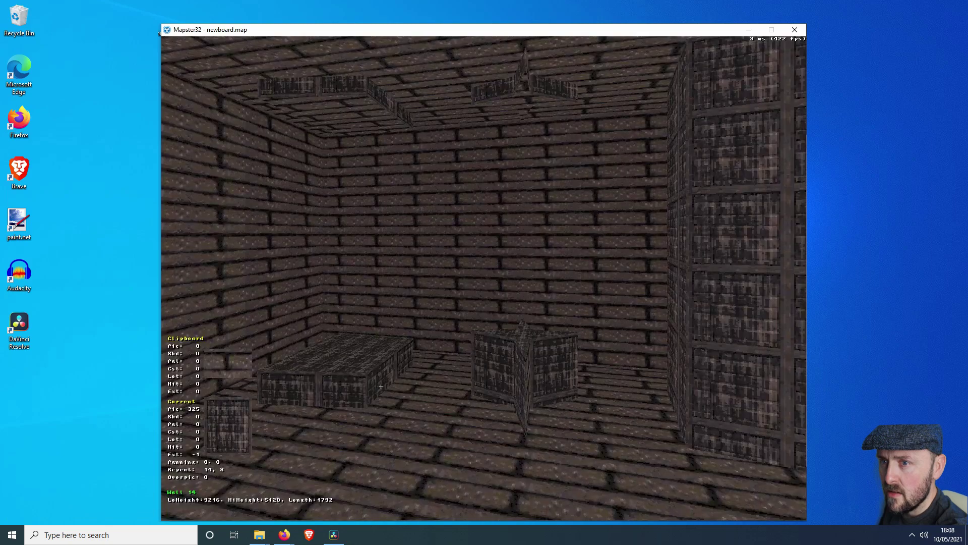
Step: Raise the ceiling of the star-shaped sector to -59392 and the ceiling above the low rectangular block to -60416
right_click_drag(460, 377, 460, 376)
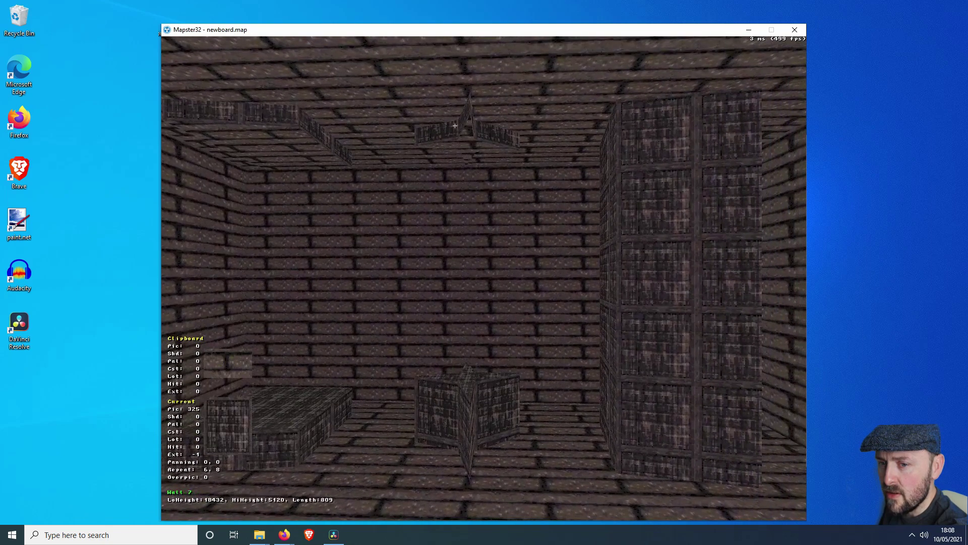
key("Page_Up")
key("Page_Up")
key("Page_Up")
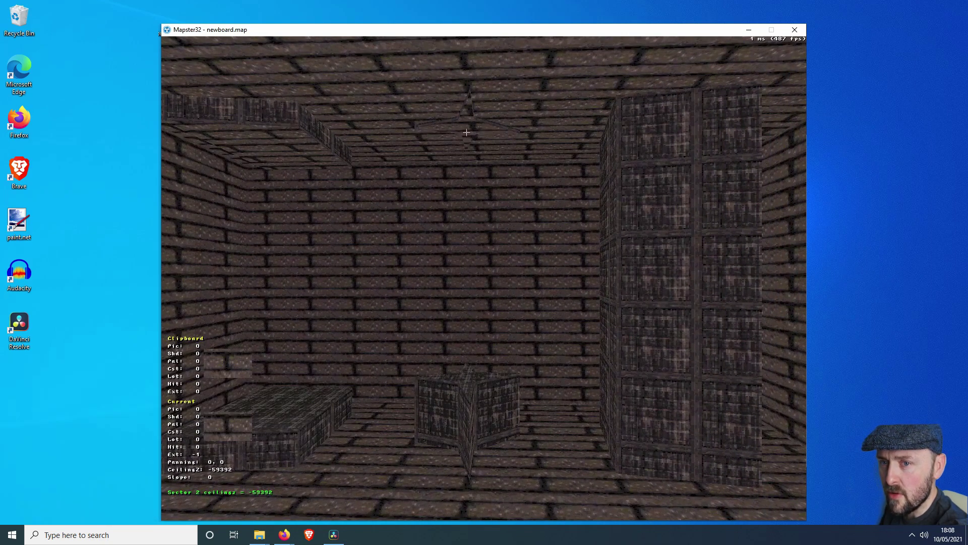
key("Page_Up")
key("Page_Up")
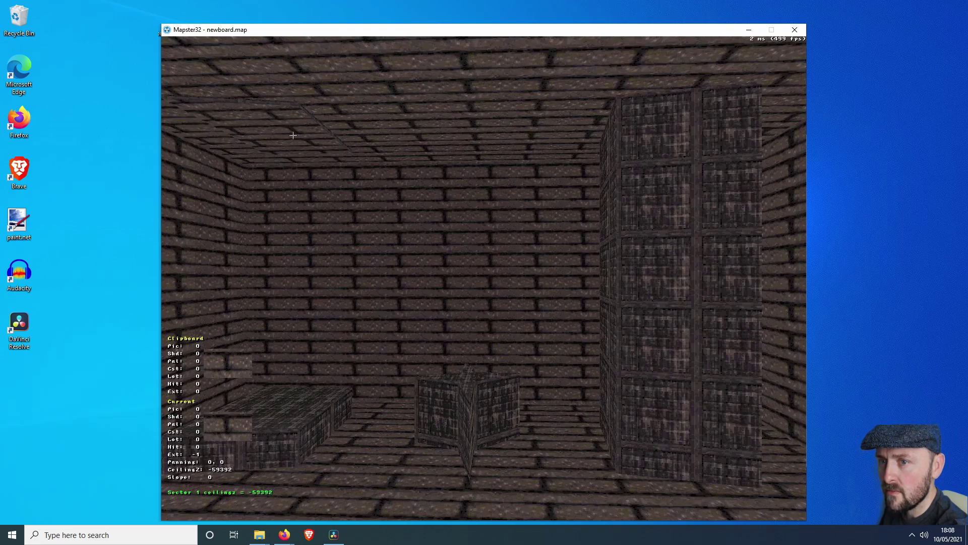
Step: Texture the room's floor with the dark blue water tile 336 (WATERTILE2) from the full tile list
key("Down")
key("Left")
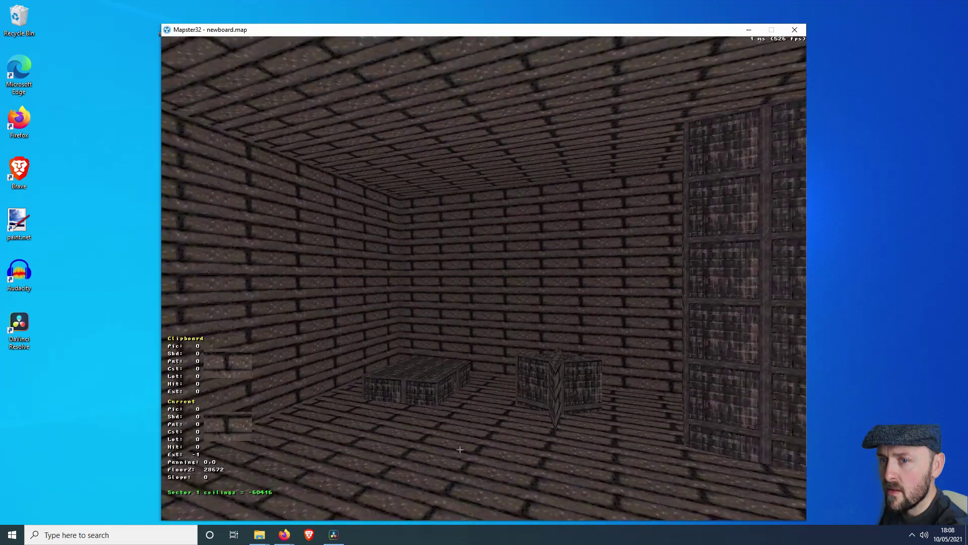
key("v")
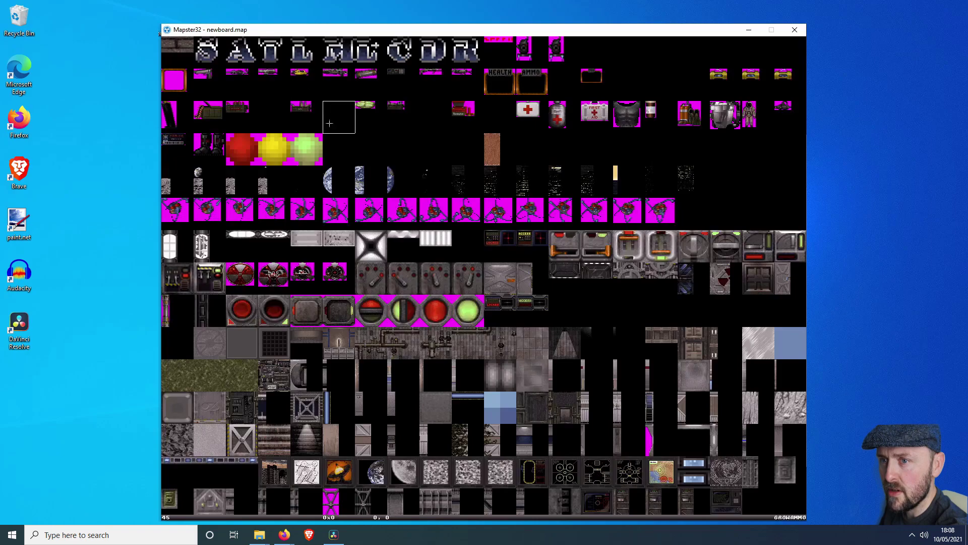
scroll(345, 256, "down", 6)
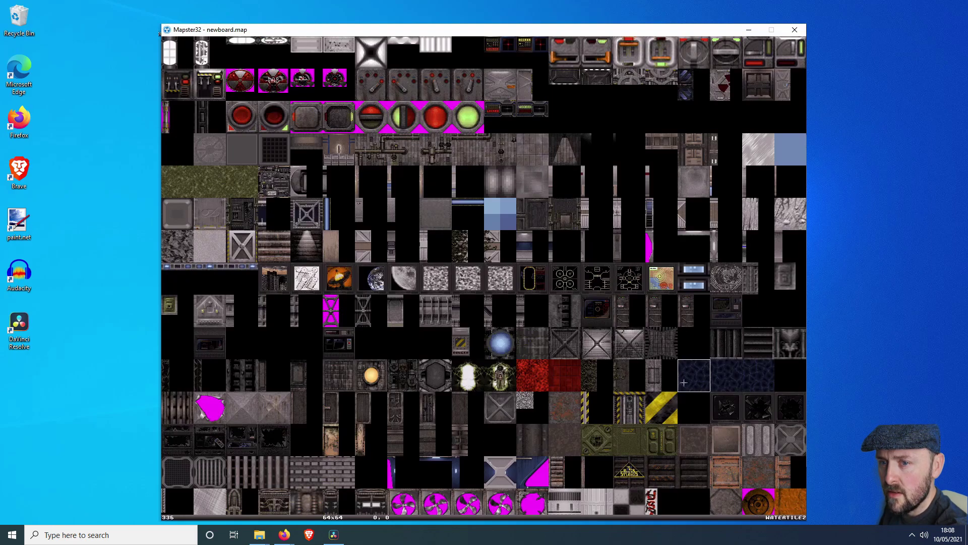
left_click(684, 383)
Step: Texture one of the room's outer walls with rock tile 240 from the full tile list
key("Left")
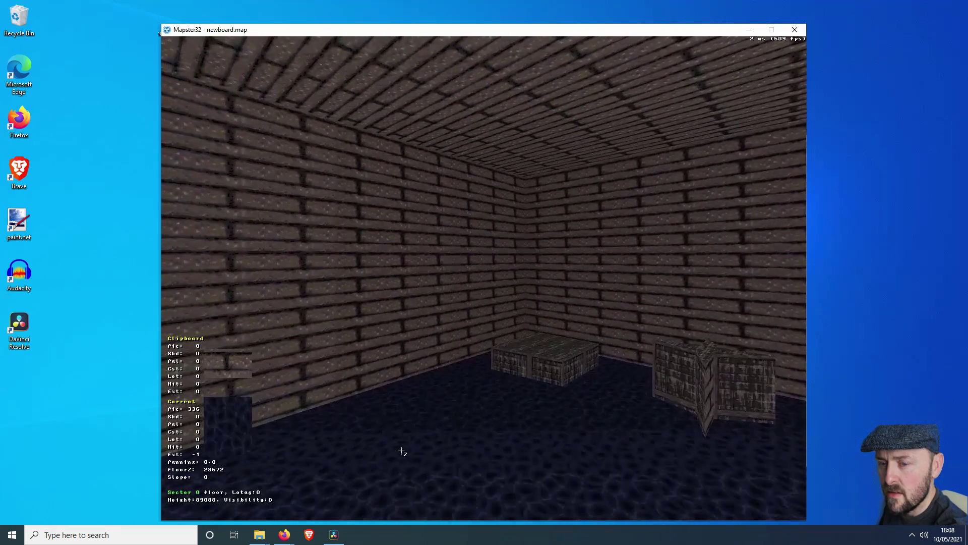
key("Right")
key("v")
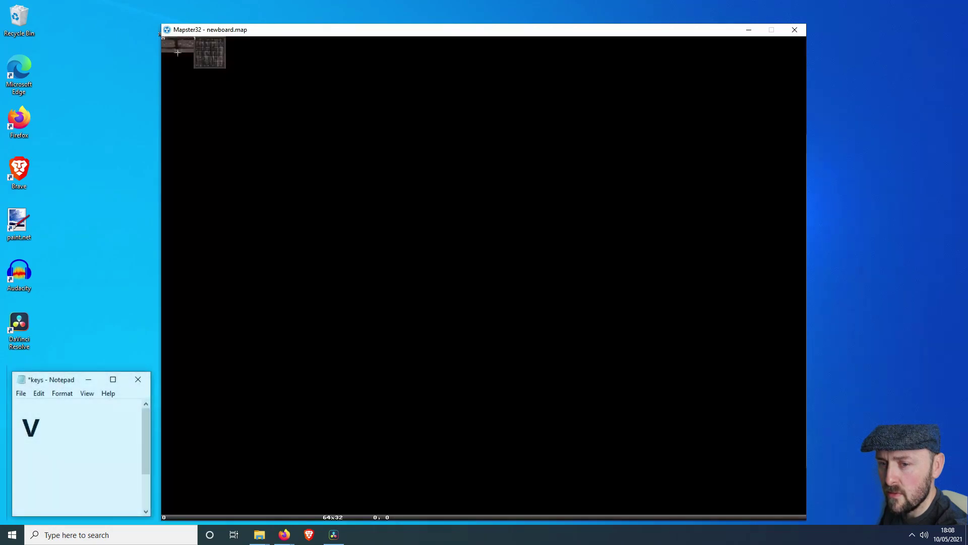
scroll(514, 333, "down", 3)
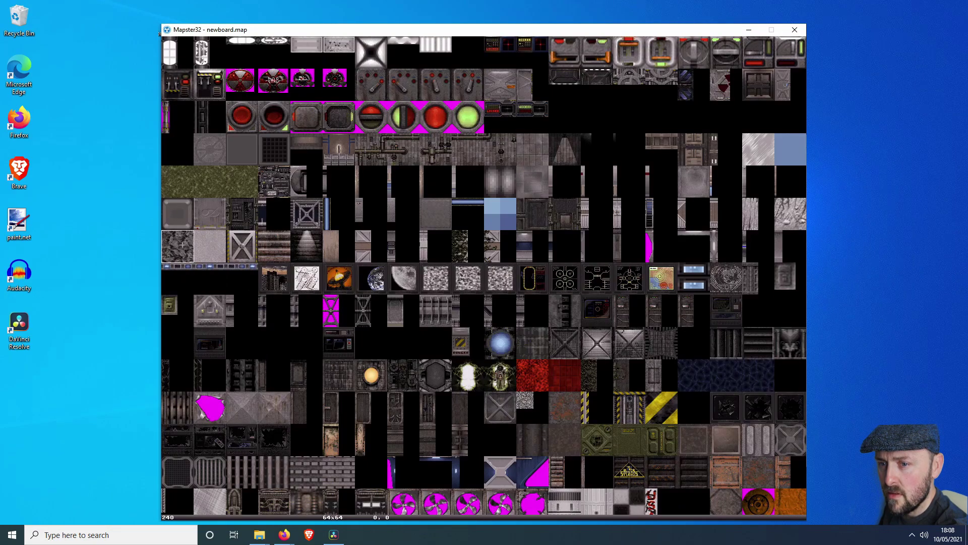
left_click(182, 245)
Step: Apply rock tile 240 to the remaining outer walls of the room
key("v")
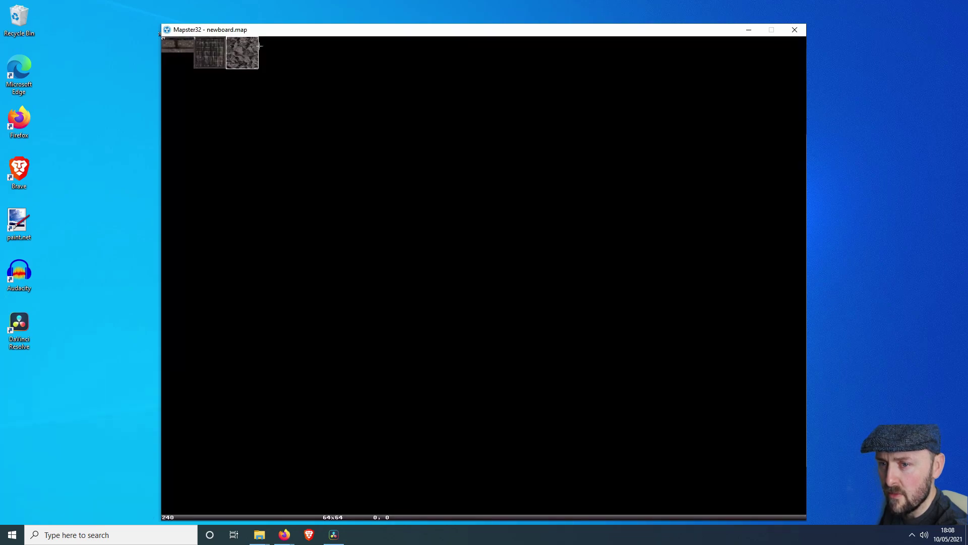
key("Escape")
middle_click_drag(367, 320, 386, 297)
key("v")
left_click(242, 53)
key("v")
left_click(242, 53)
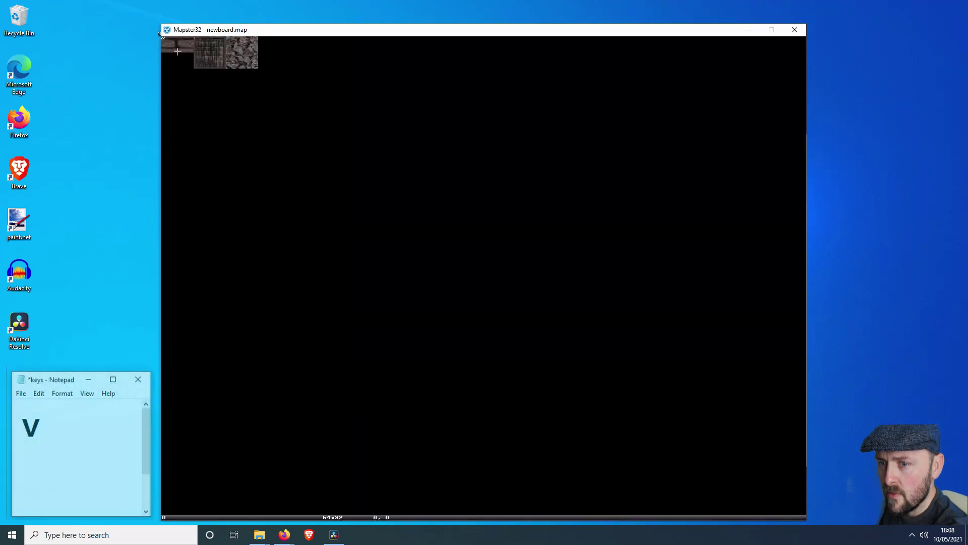
left_click(242, 52)
Step: Texture the room's ceiling and the ceilings above the star-shaped and low rectangular blocks with tile 240
key("v")
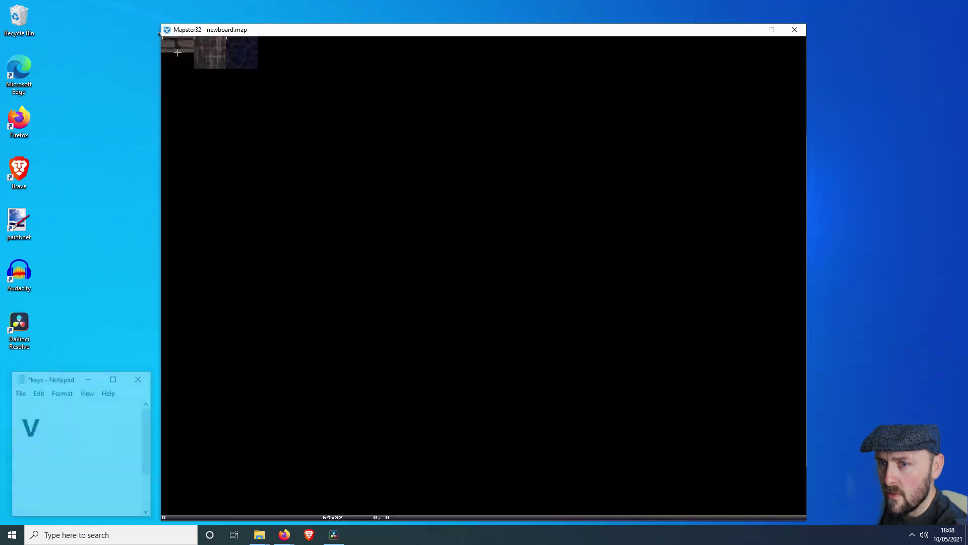
left_click(210, 53)
key("v")
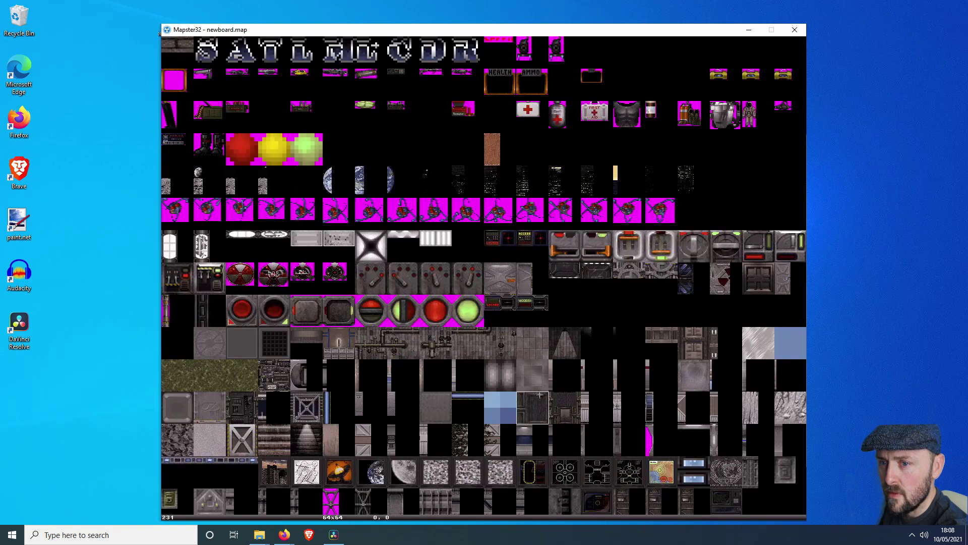
scroll(403, 429, "down", 6)
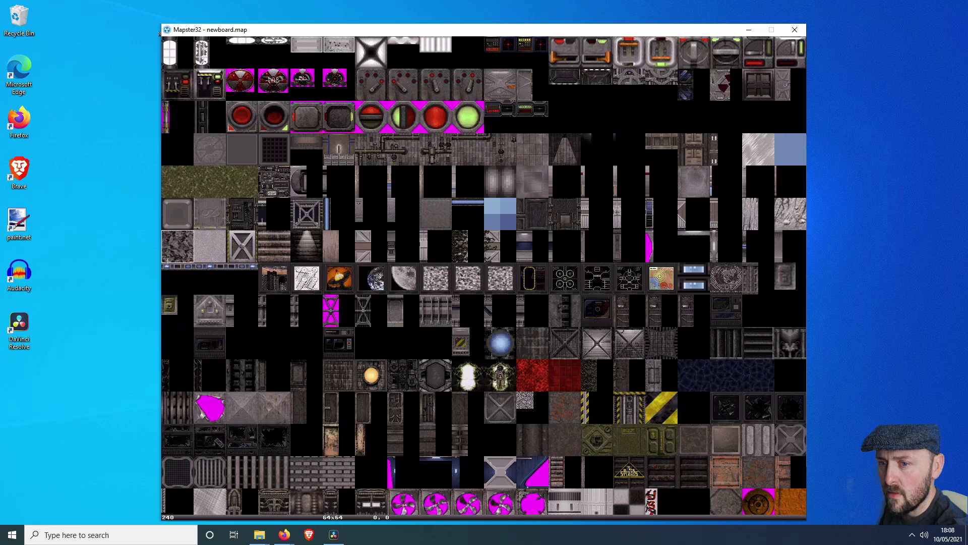
left_click(167, 261)
key("v")
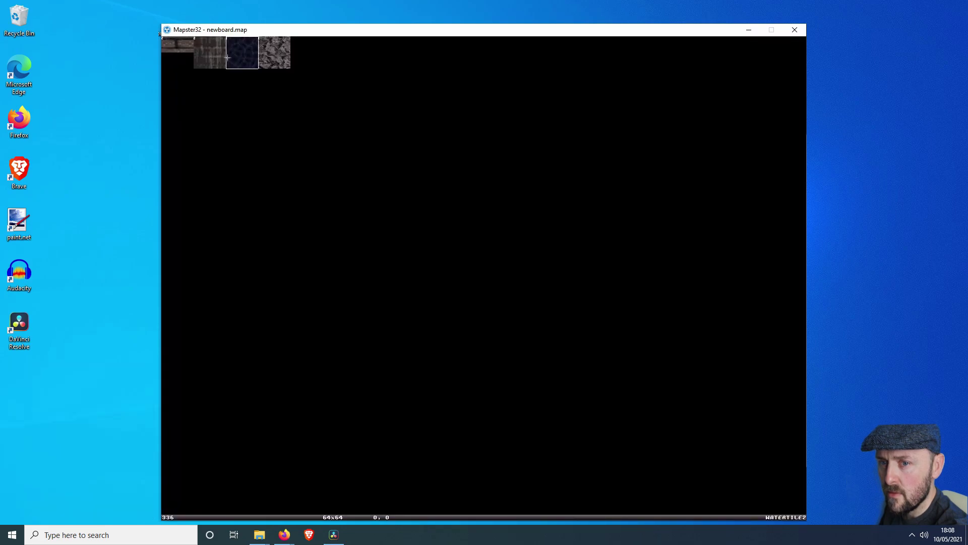
left_click(272, 57)
key("v")
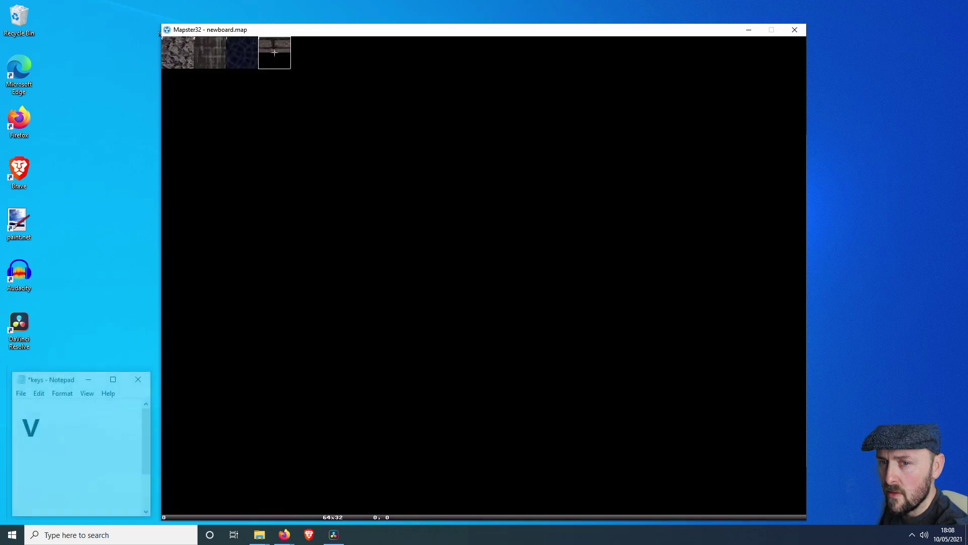
left_click(176, 57)
Step: Insert a sprite on the wall of the tall column
key("Up")
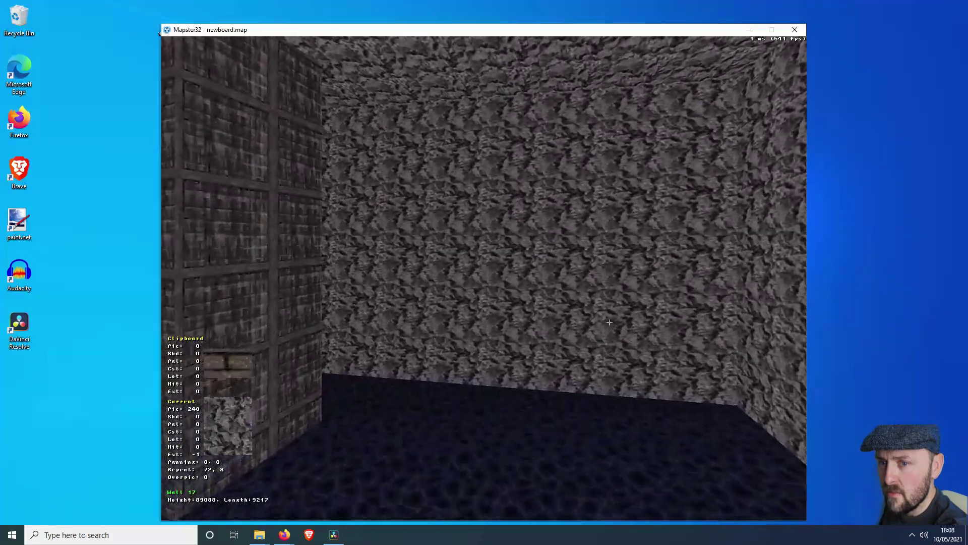
key("Left")
key("s")
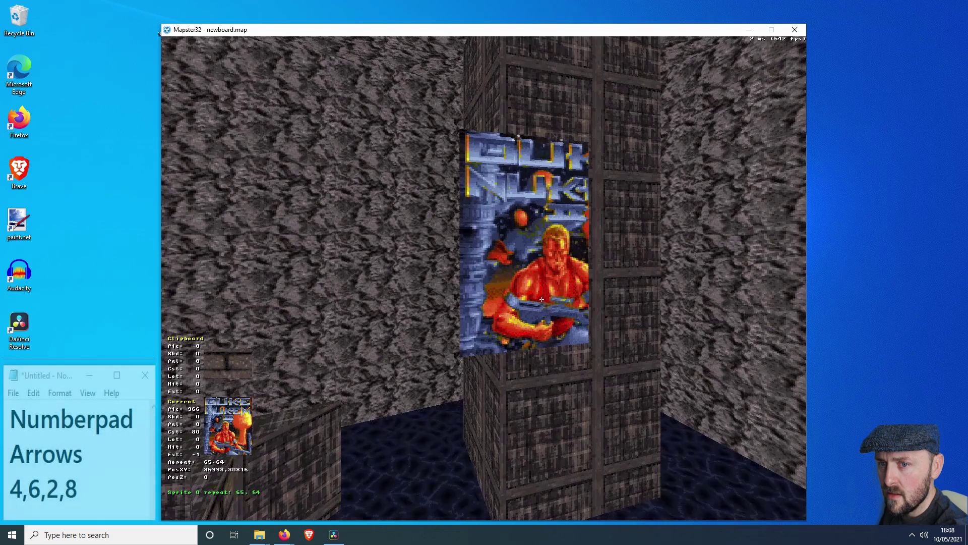
Step: Adjust the width of the poster sprite on the tall column to a horizontal repeat of 67
key("KP_4")
key("KP_4")
key("KP_4")
key("KP_4")
key("KP_4")
key("KP_4")
key("KP_4")
key("KP_4")
key("KP_4")
key("KP_4")
key("KP_4")
key("KP_4")
key("KP_4")
key("KP_4")
key("KP_4")
key("KP_4")
key("KP_4")
key("KP_6")
key("KP_6")
key("KP_6")
key("KP_6")
key("KP_6")
key("KP_6")
key("KP_6")
key("KP_6")
key("KP_6")
key("KP_6")
key("KP_6")
key("KP_6")
key("KP_6")
key("KP_6")
key("KP_6")
key("KP_6")
key("KP_6")
key("KP_6")
key("KP_6")
key("KP_6")
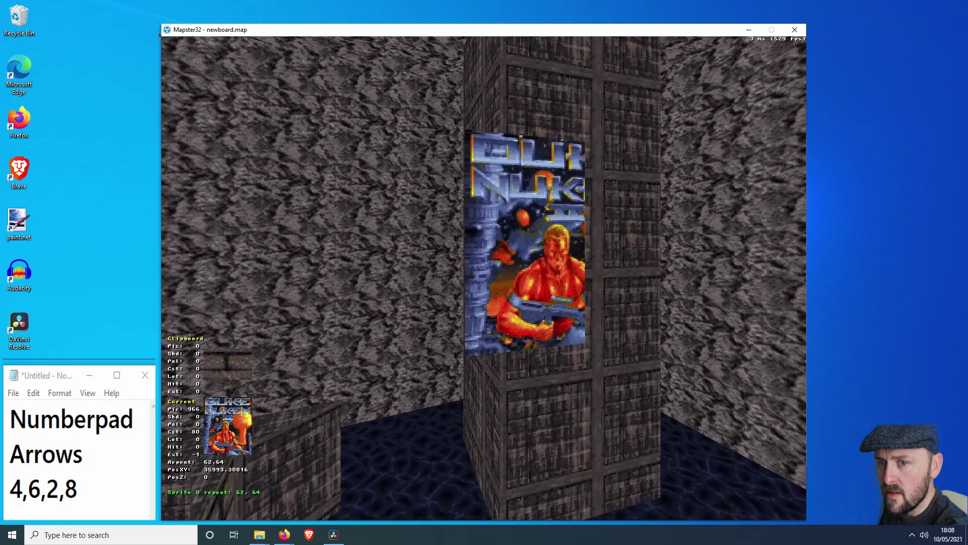
Step: Move the sprite away from the column in the 2D map view and delete it
key("Return")
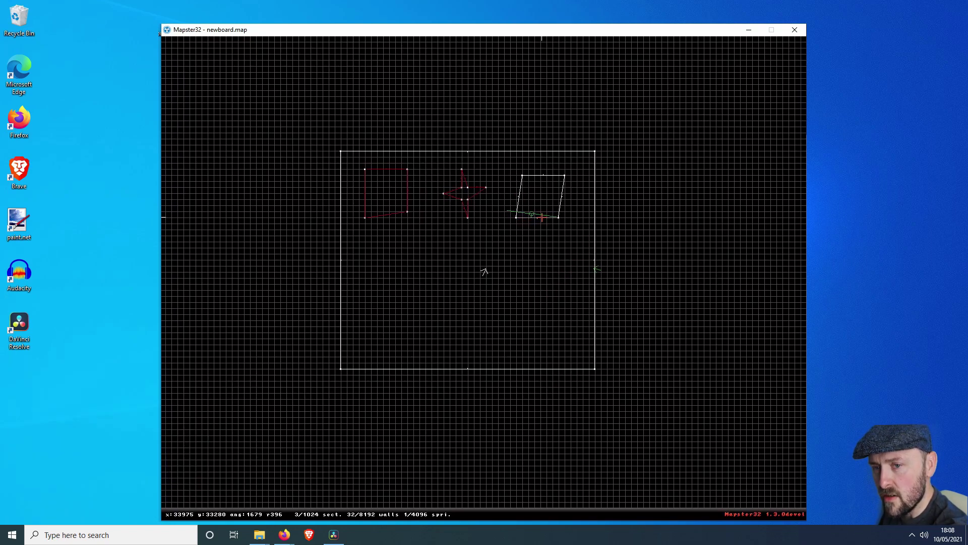
left_click_drag(533, 214, 535, 229)
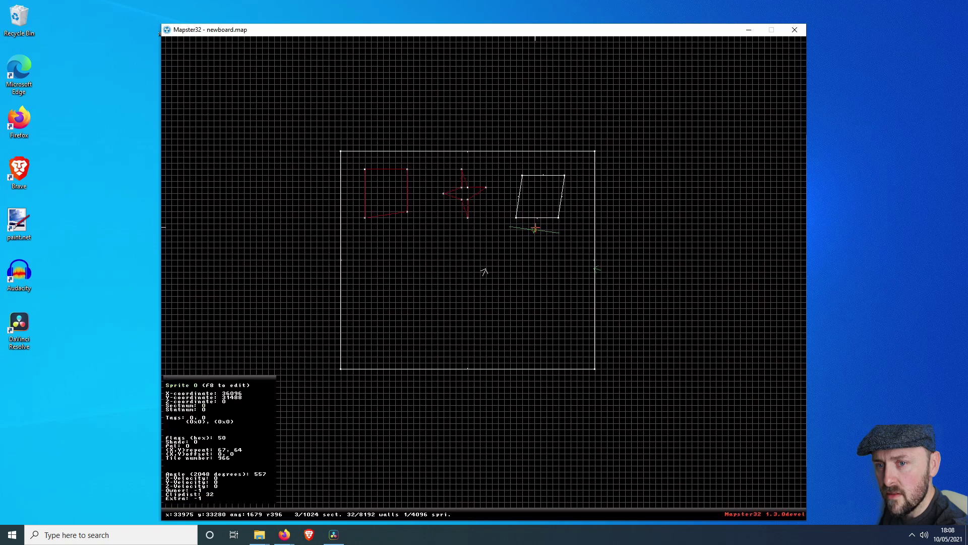
key("Delete")
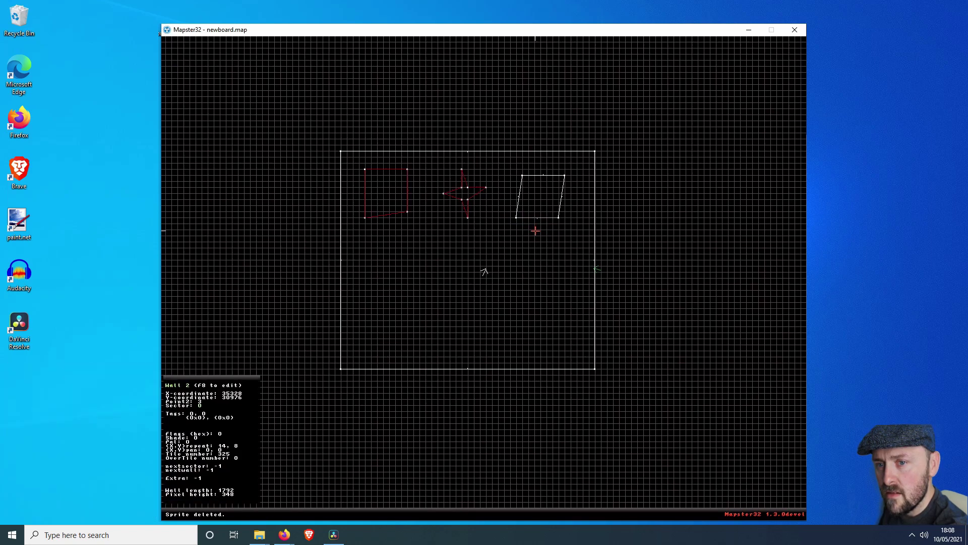
Step: Insert a new sprite on the tall column's front wall in the 3D view and shrink its repeat to 42, 40
key("Return")
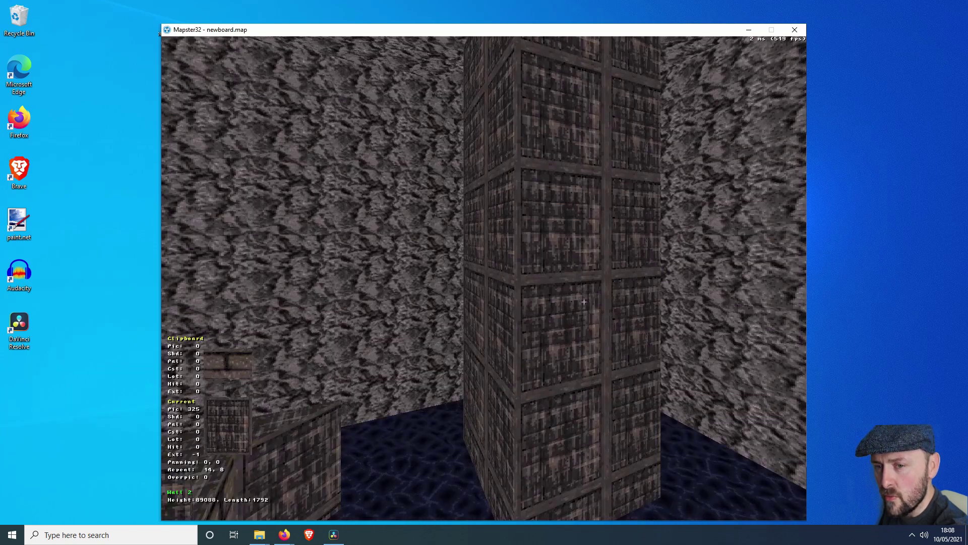
key("s")
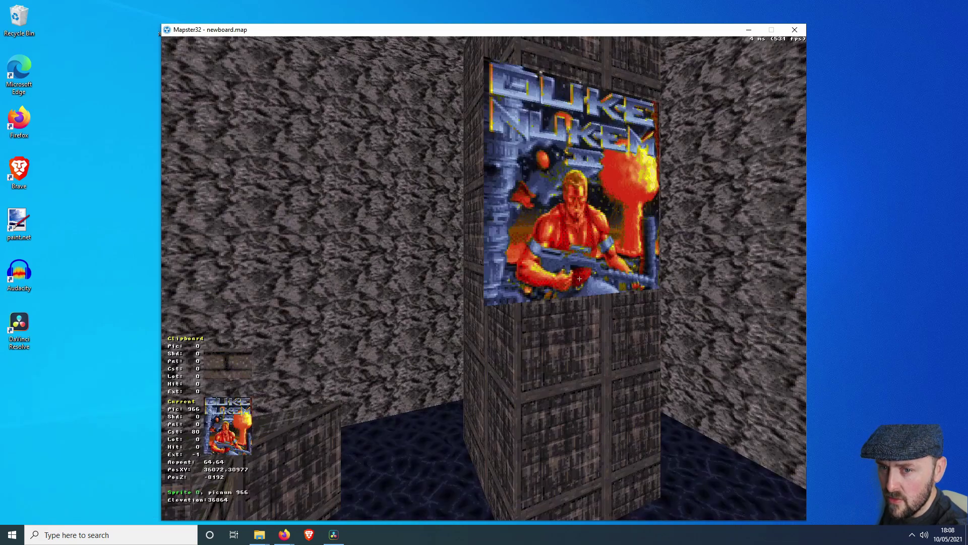
key("KP_4")
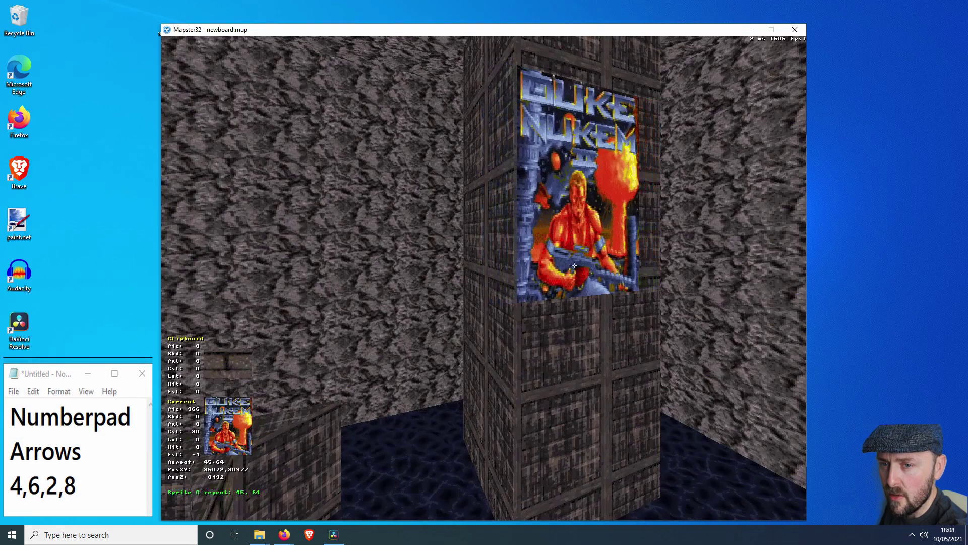
key("KP_2")
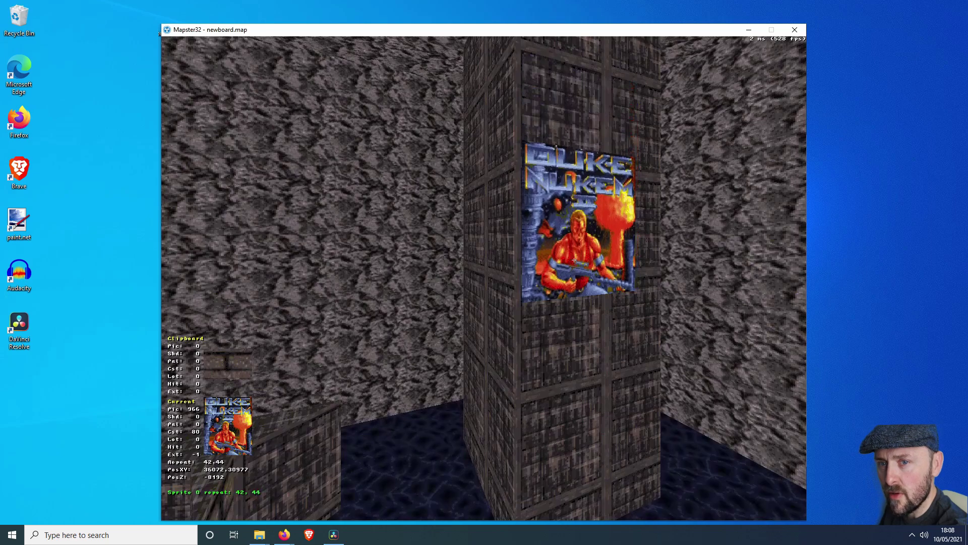
Step: Try the crack tile 546 (CRACK1) and the red screen tile 428 on the column's sprite
key("v")
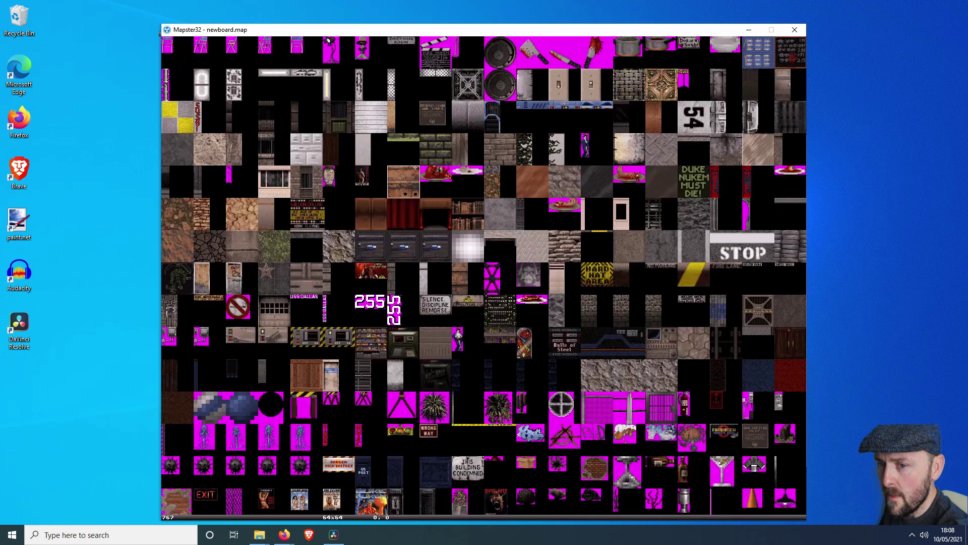
left_click(428, 160)
key("v")
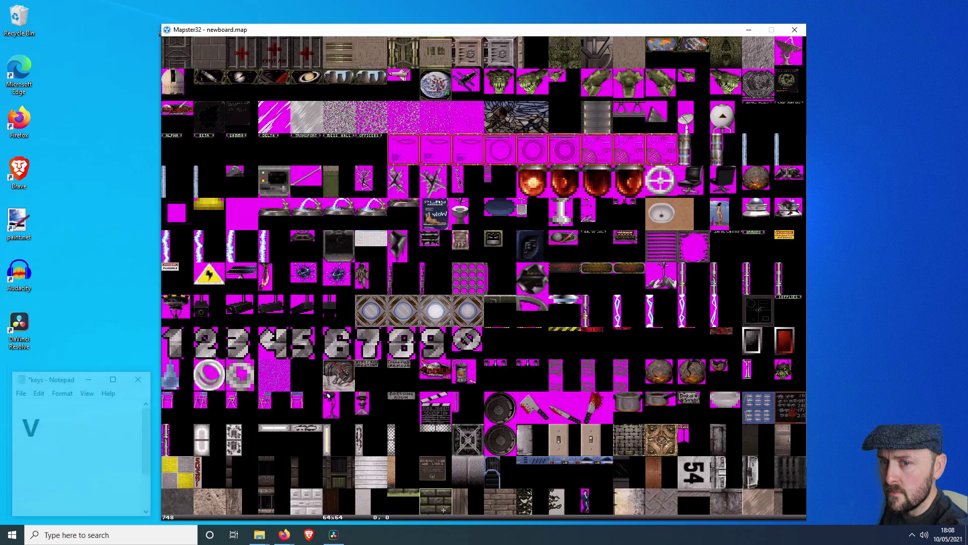
left_click(371, 181)
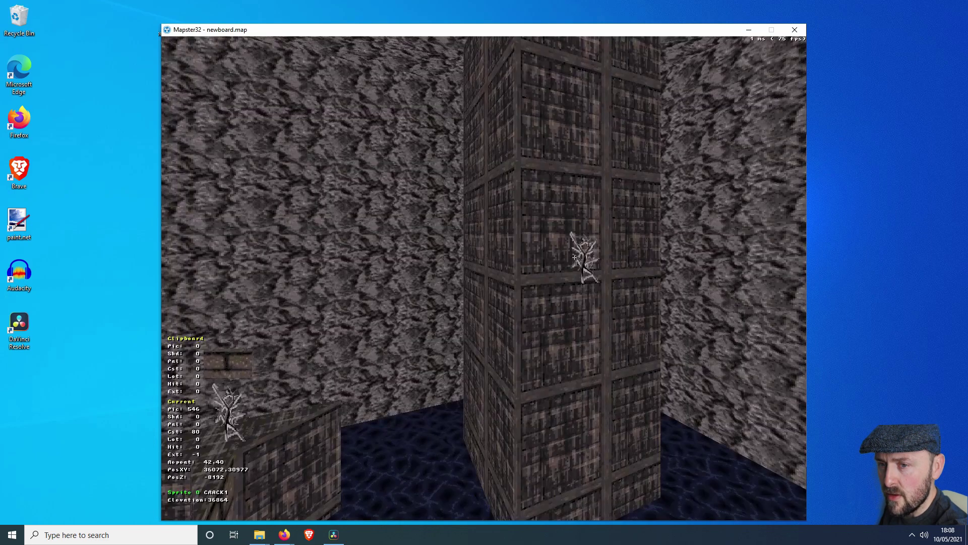
key("v")
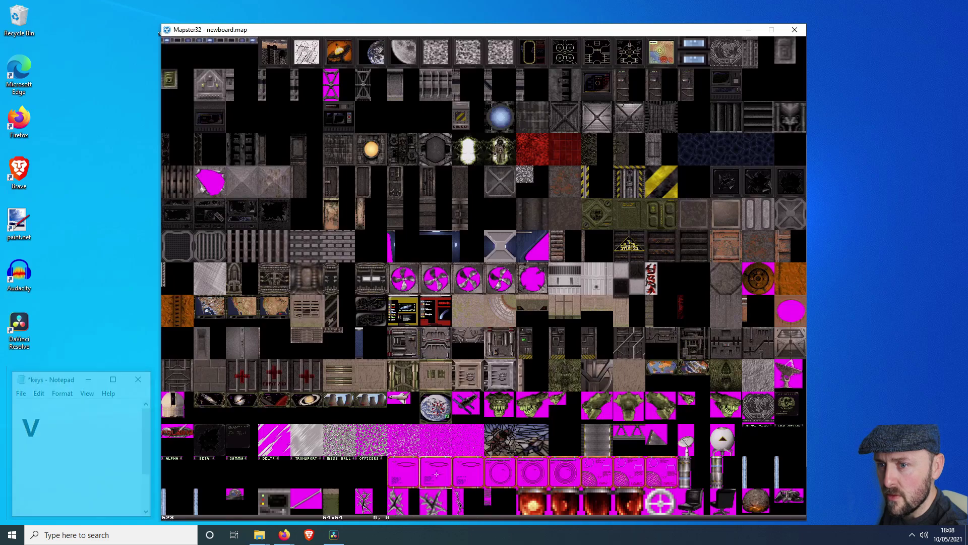
left_click(435, 310)
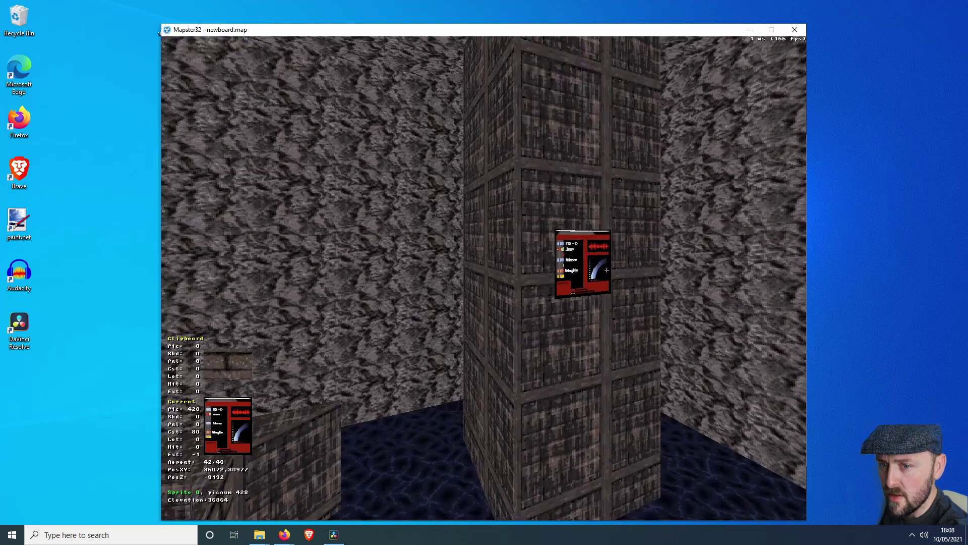
Step: Change the column sprite's picture to the stained-glass tile 510 from the full tile list
key("v")
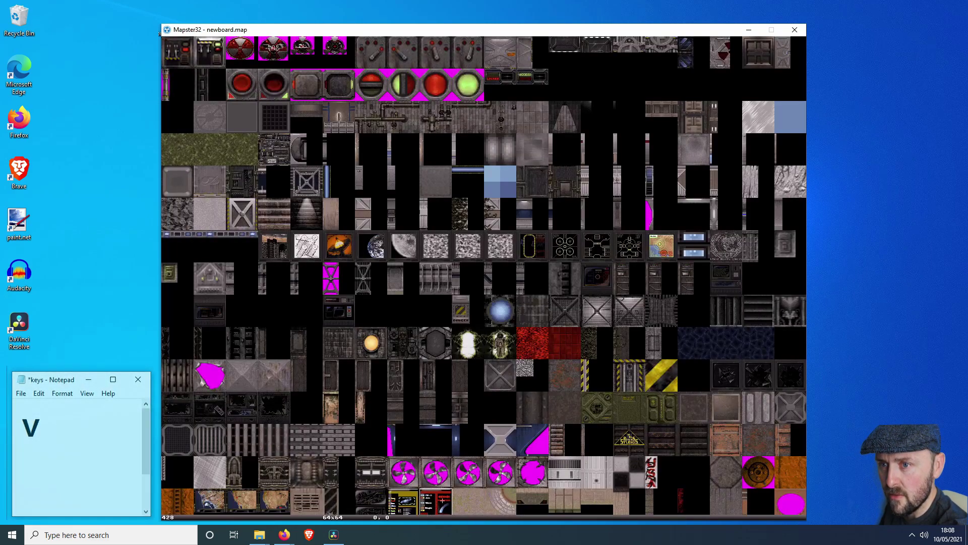
scroll(689, 451, "down", 6)
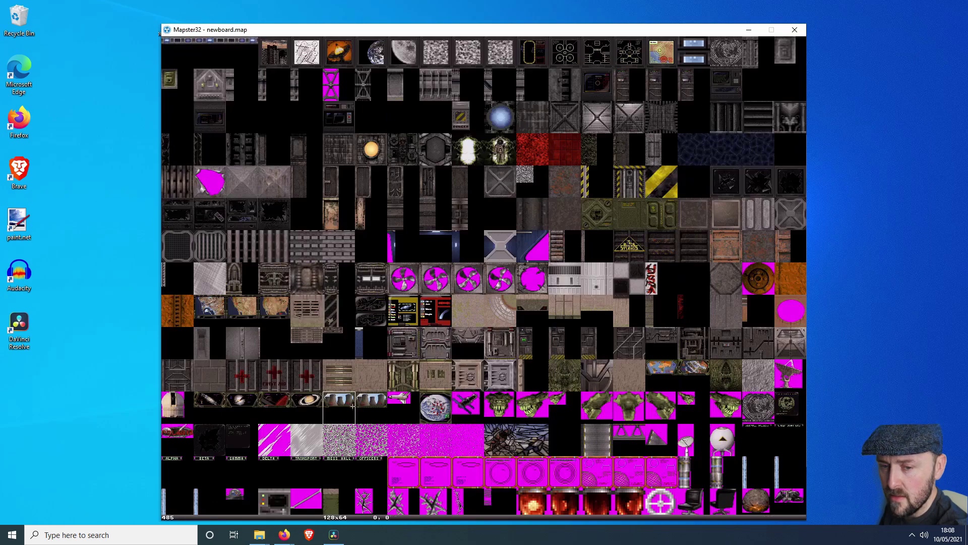
scroll(388, 408, "down", 3)
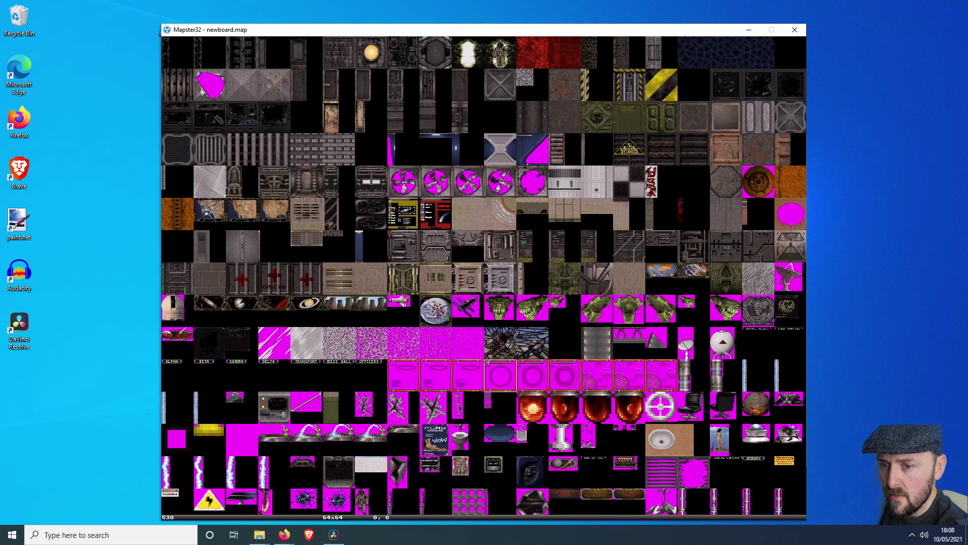
left_click(499, 343)
Step: Widen the stained-glass sprite to a repeat of 65, 40 and lower it on the column to Z 6144
key("KP_6")
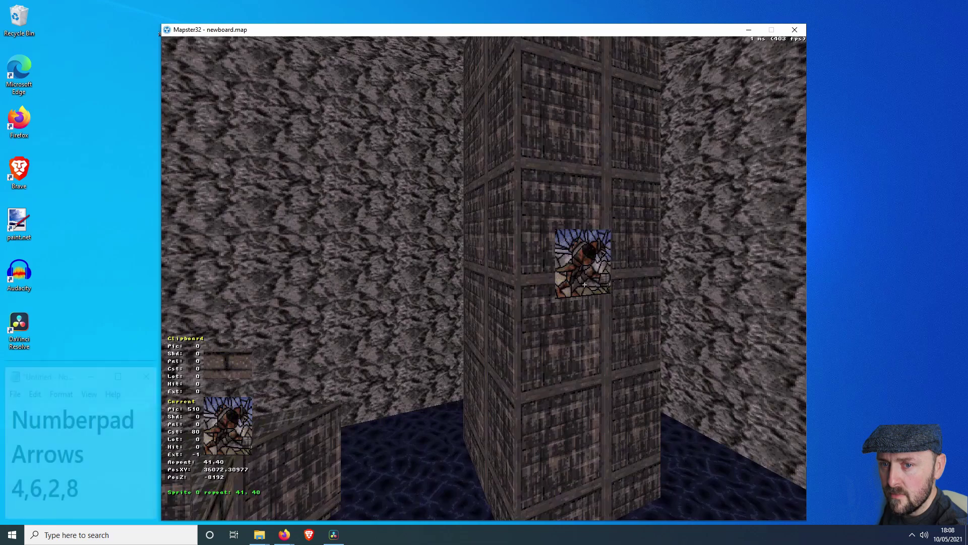
key("Page_Down")
key("Page_Down")
key("Page_Down")
key("Page_Down")
key("Page_Down")
key("Page_Down")
key("Page_Down")
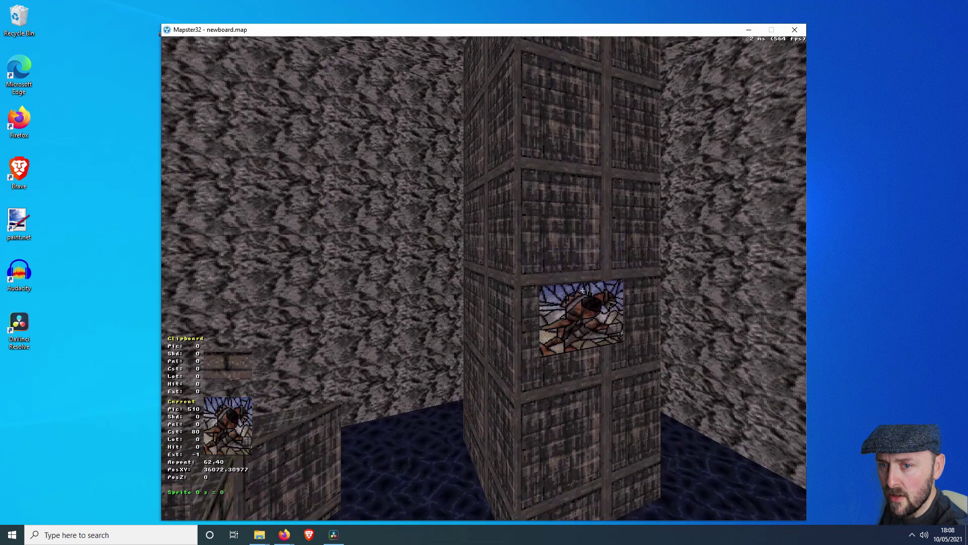
key("KP_6")
key("KP_6")
key("KP_6")
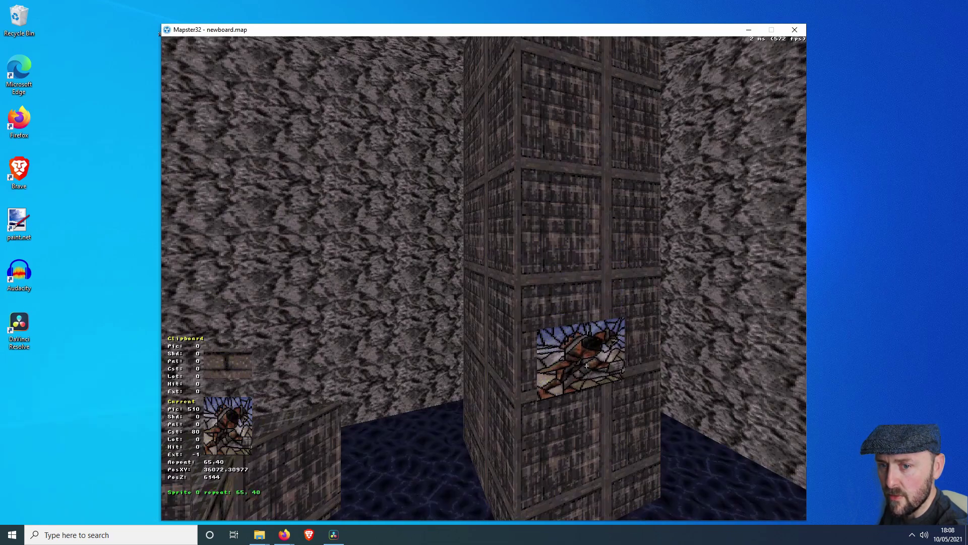
key("Down")
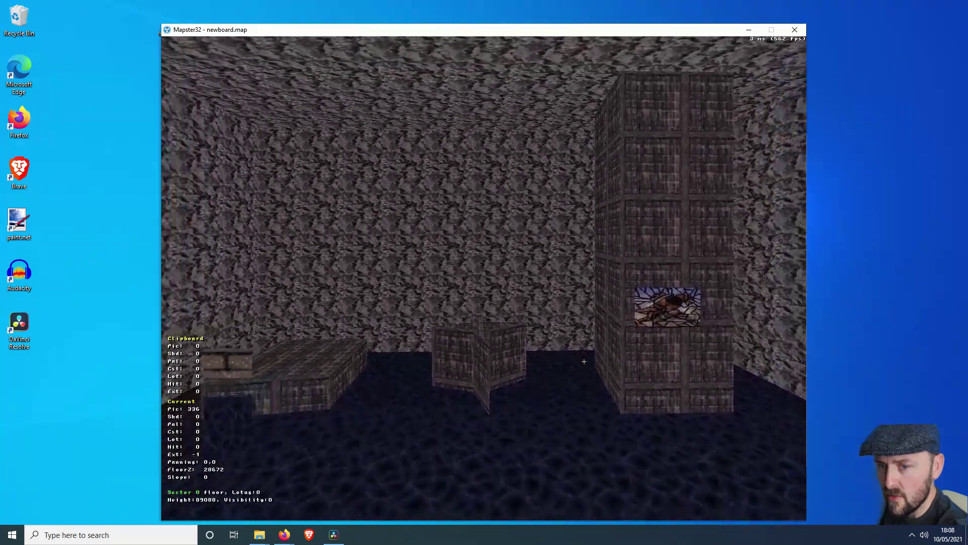
Step: Insert a new sprite on the rock side wall beside the low platform in the 3D view
key("Up")
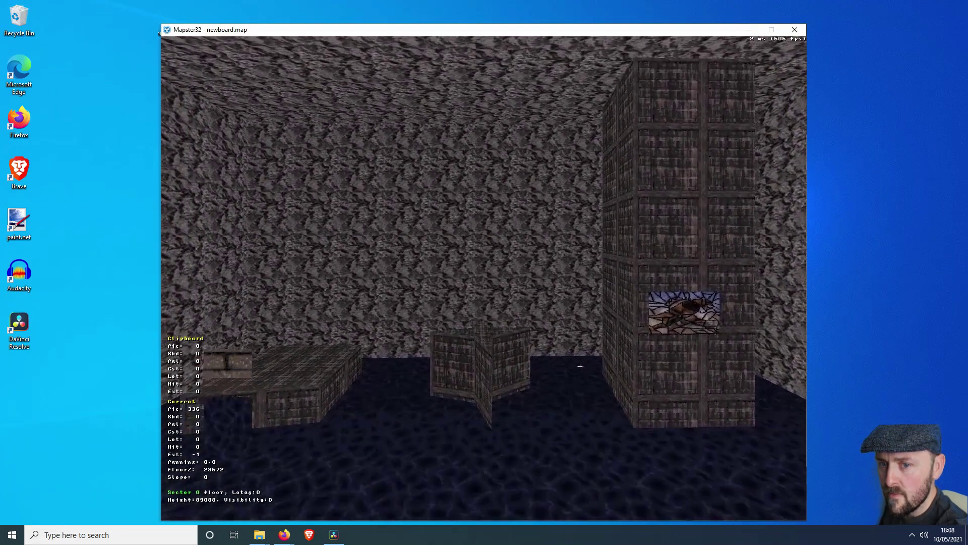
key("Left")
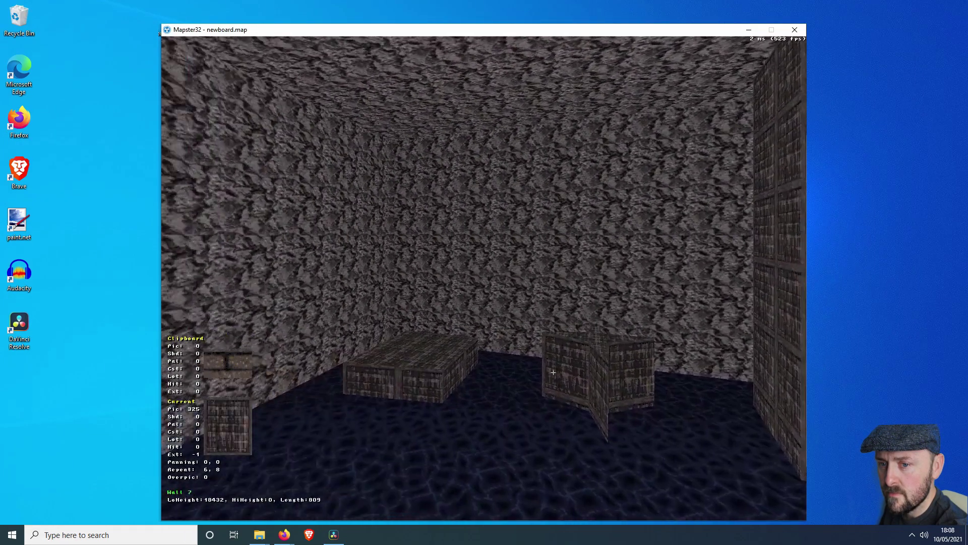
key("Left")
key("Up")
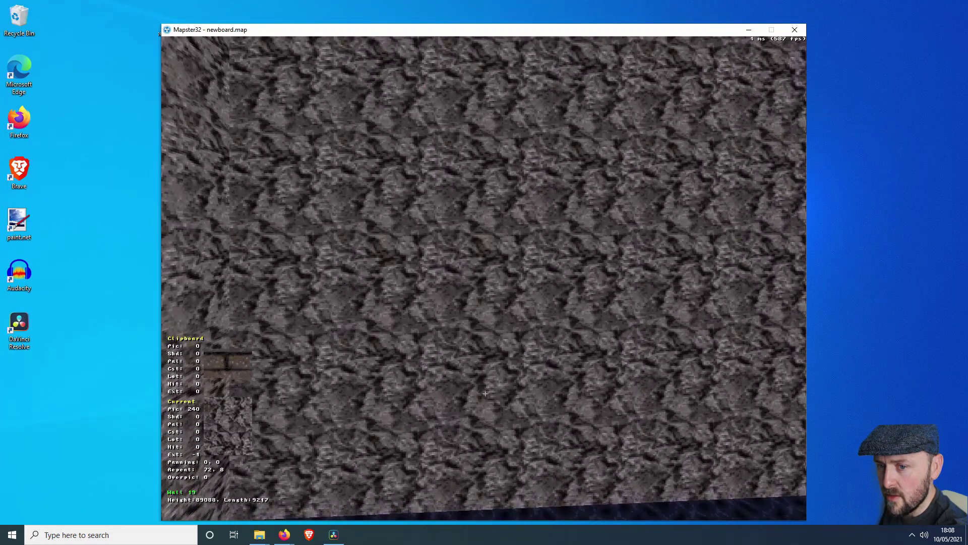
key("KP_Enter")
key("KP_Enter")
key("s")
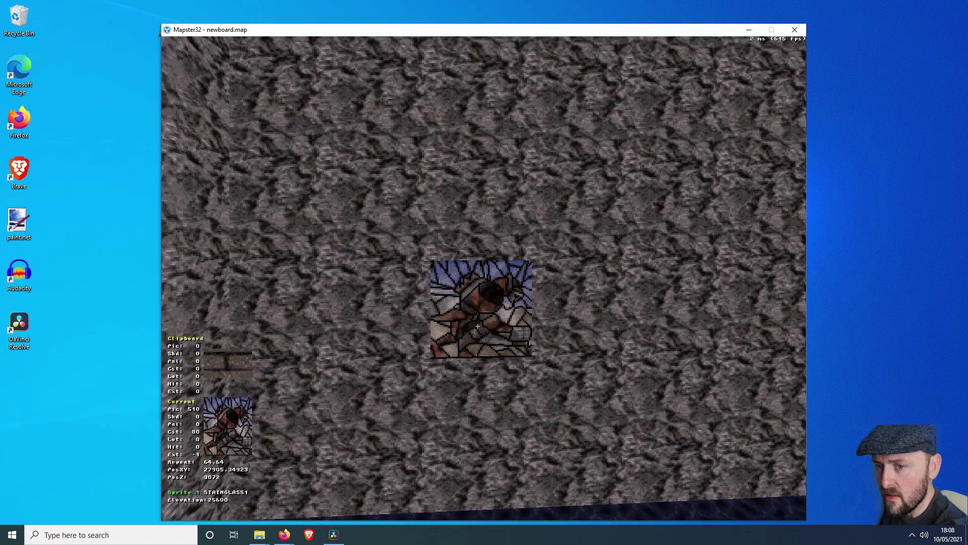
Step: Change the rock wall sprite's picture to the NUKEBUTTON tile 142 and lower it to Z 14336
key("v")
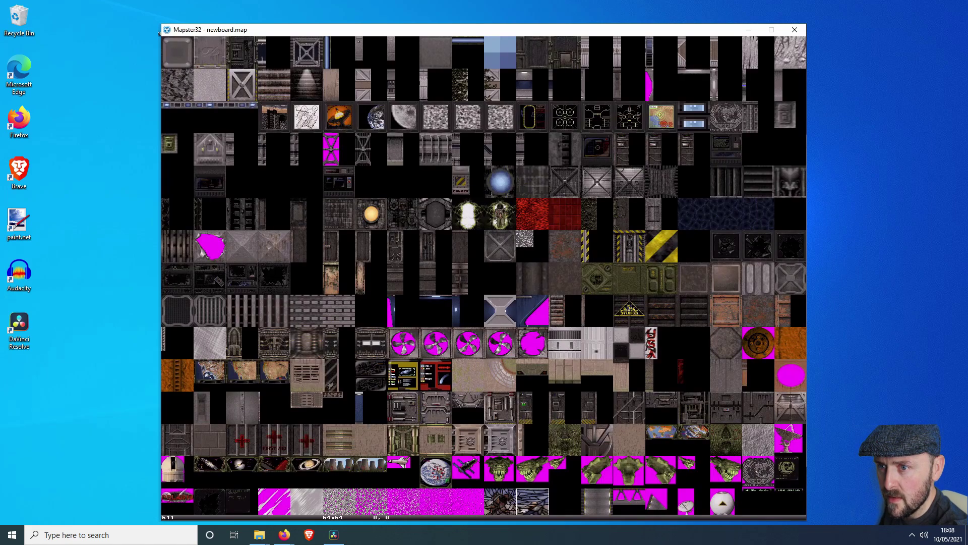
scroll(542, 514, "down", 18)
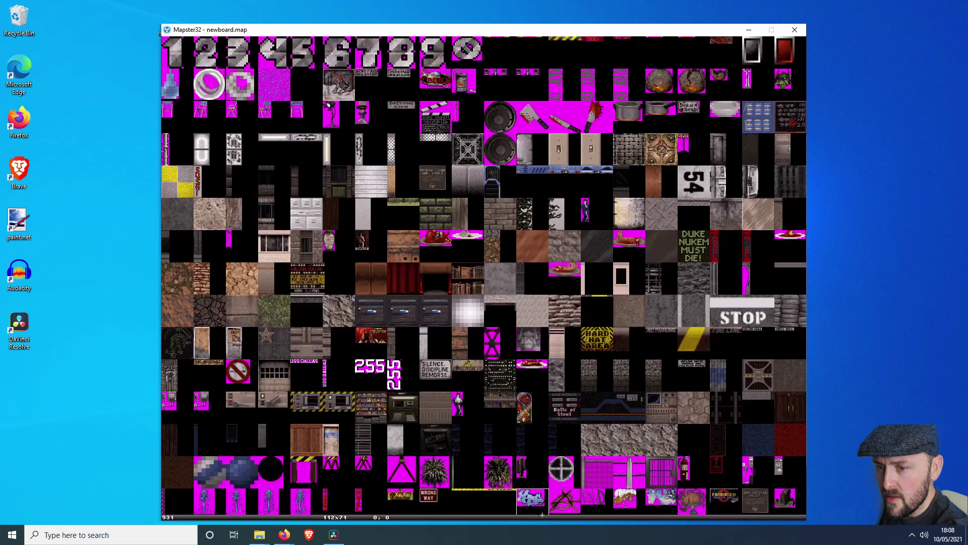
scroll(542, 515, "up", 20)
scroll(542, 514, "up", 11)
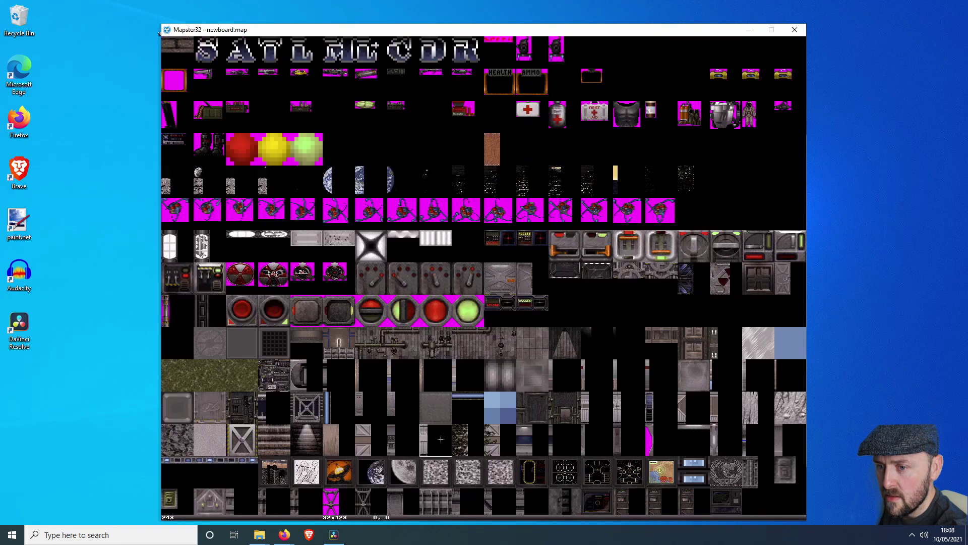
left_click(251, 269)
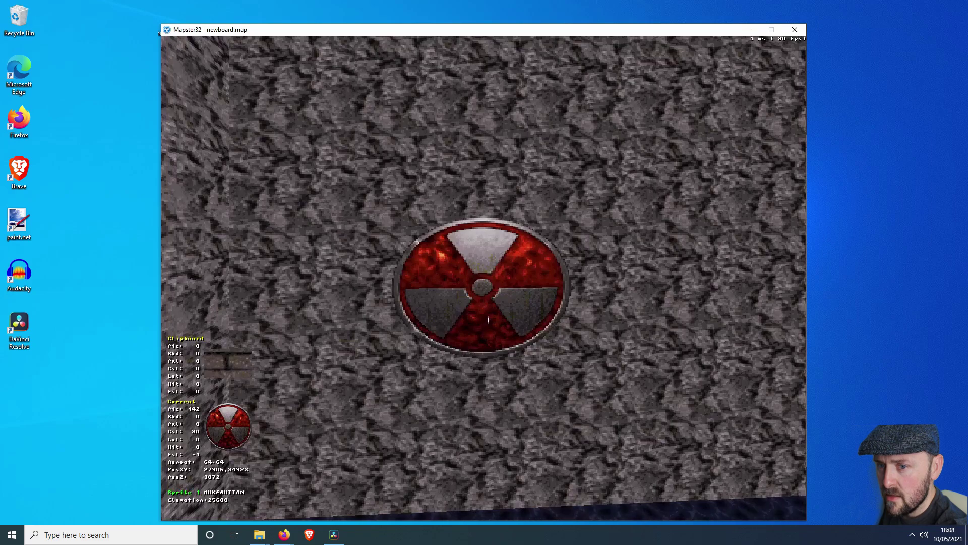
key("Page_Down")
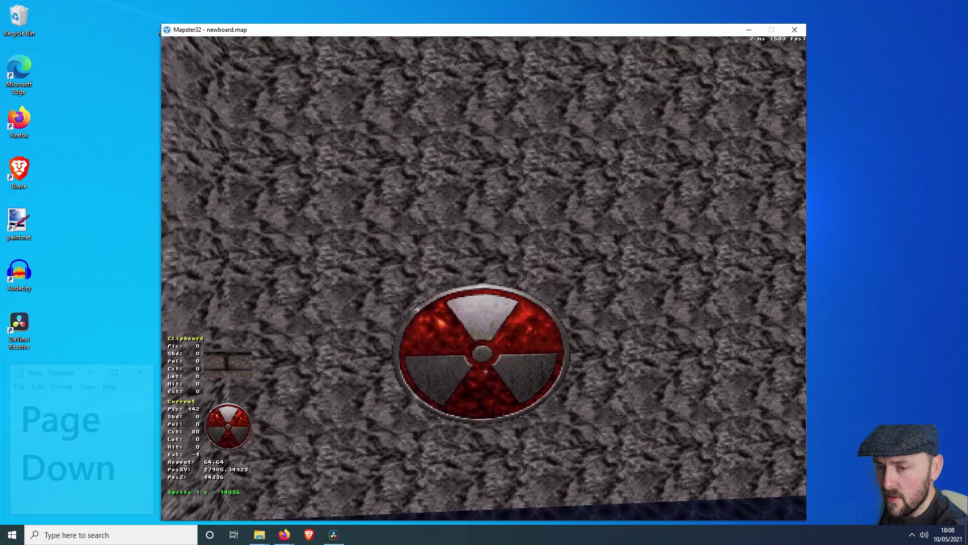
Step: Set a tag on the NUKEBUTTON sprite in the 2D view and return to the 3D view
key("Return")
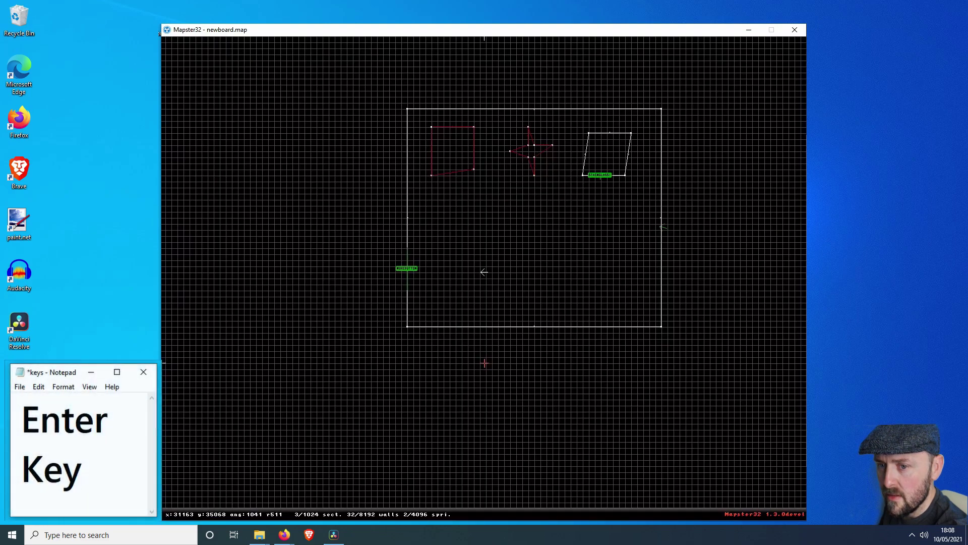
key("alt+t")
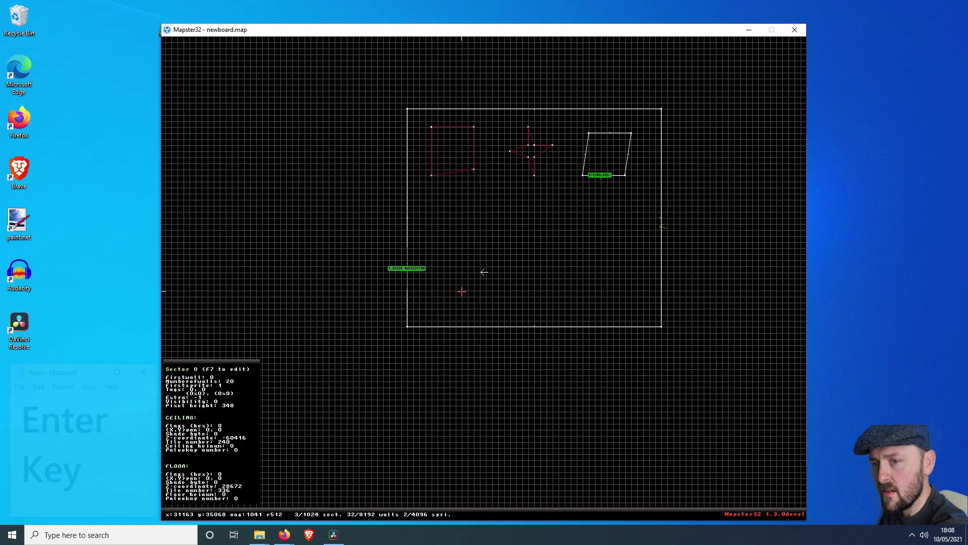
key("Return")
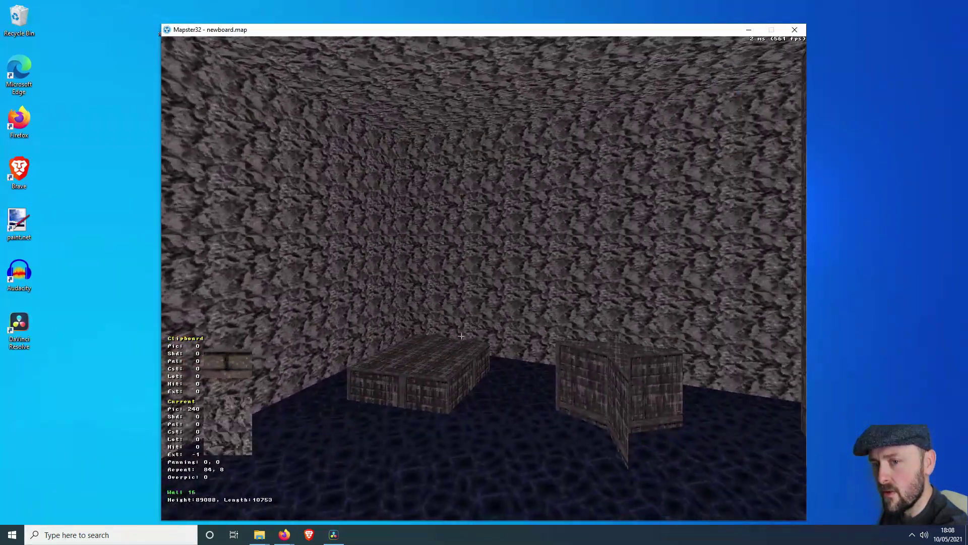
Step: Insert a new sprite on the open floor in front of the nuke button
key("Right")
key("Up")
key("Left")
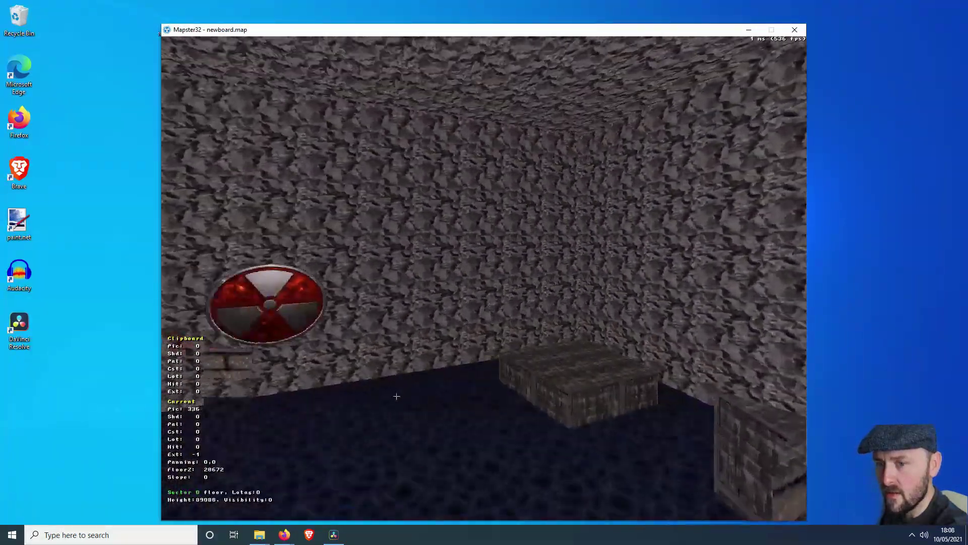
key("Left")
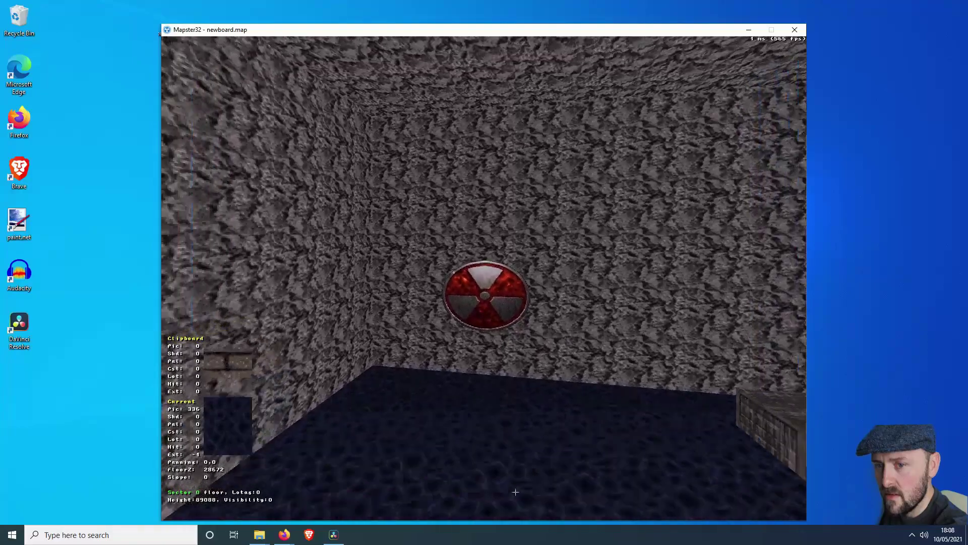
key("s")
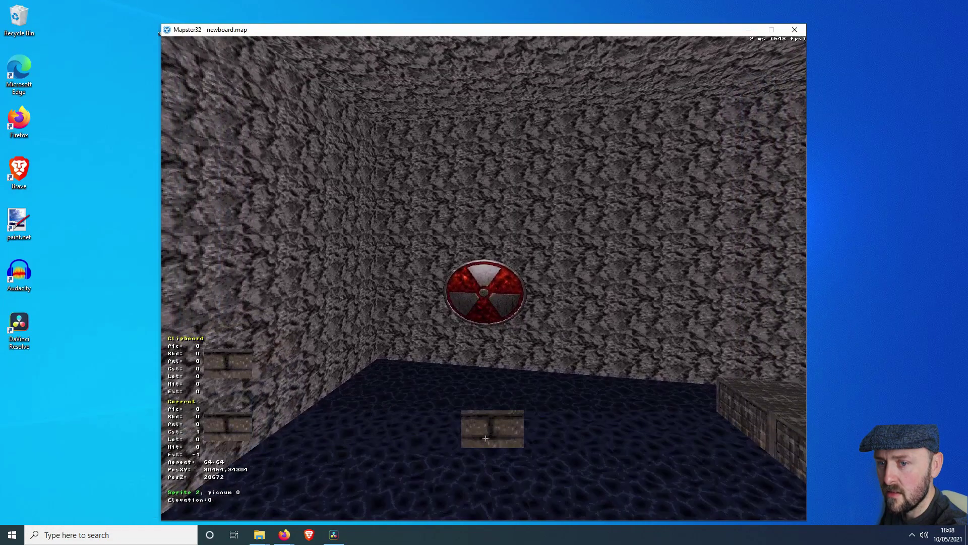
Step: Change the floor sprite's picture to the OCTABRAIN tile 1820 from the full tile list
key("v")
key("v")
scroll(167, 43, "down", 4)
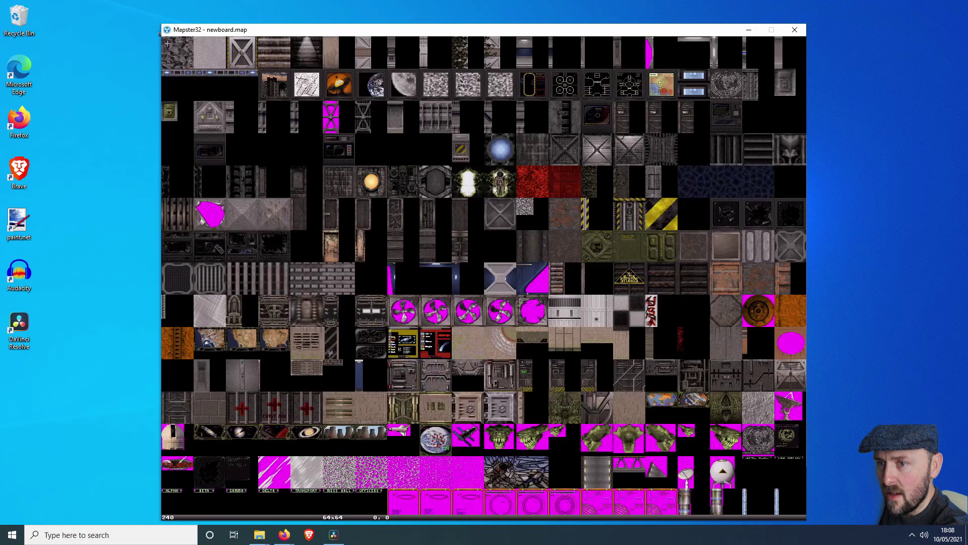
scroll(168, 43, "down", 3)
scroll(168, 44, "down", 15)
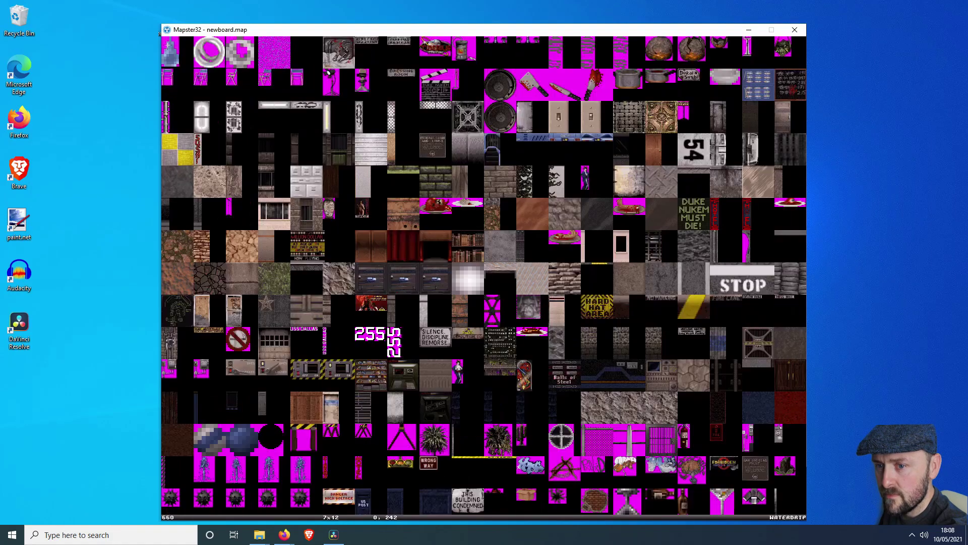
scroll(168, 44, "down", 4)
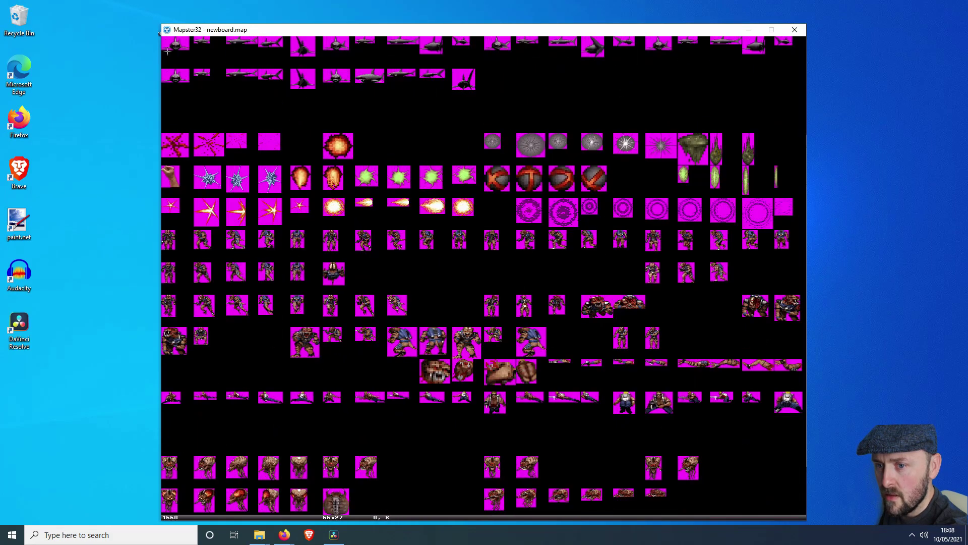
left_click(168, 494)
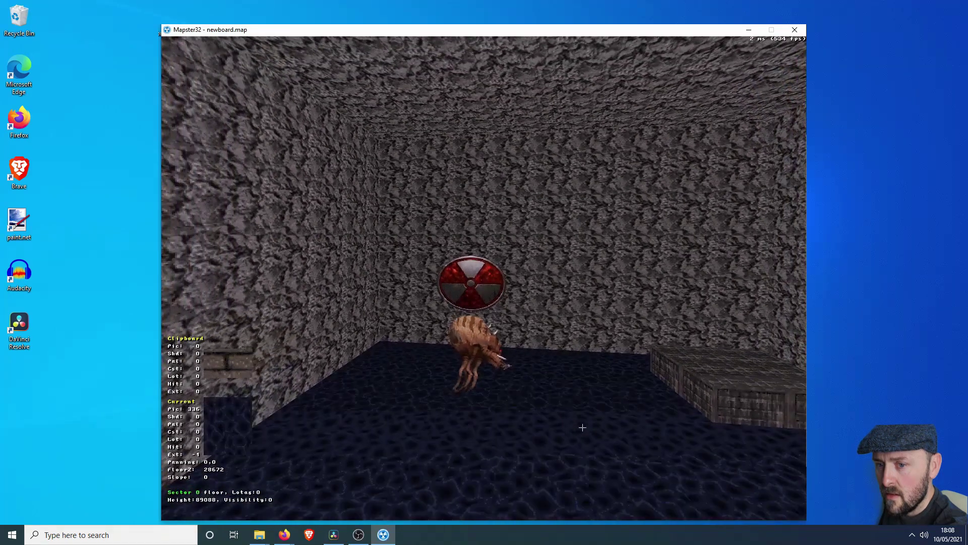
Step: Set the player's start position near the room's southeast corner in the 2D view, facing toward the nuke button wall
key("KP_Enter")
right_click_drag(490, 314, 484, 273)
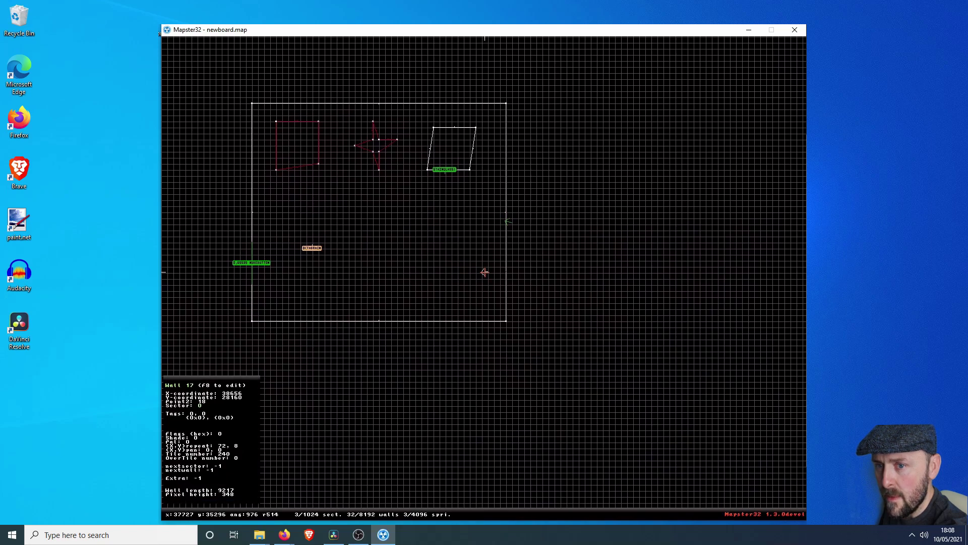
key("KP_Enter")
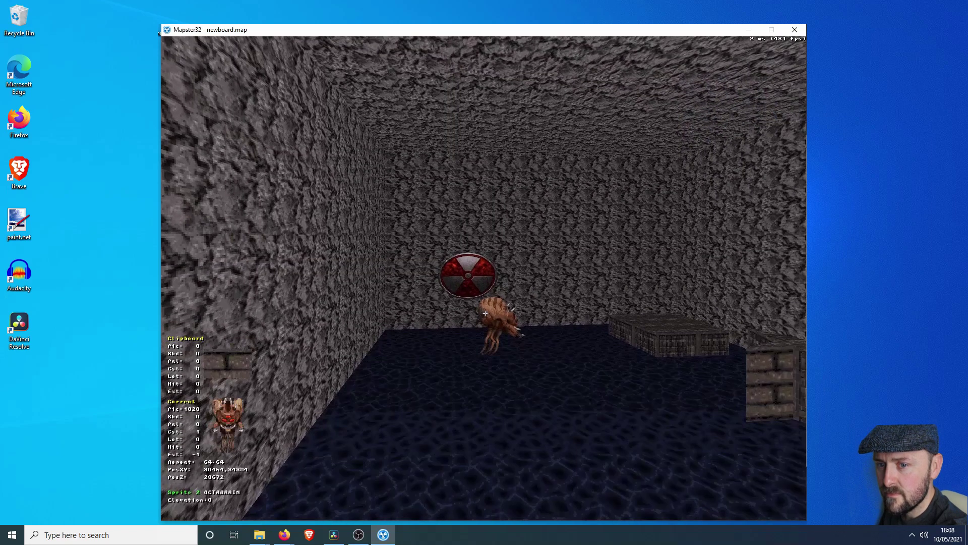
key("KP_Enter")
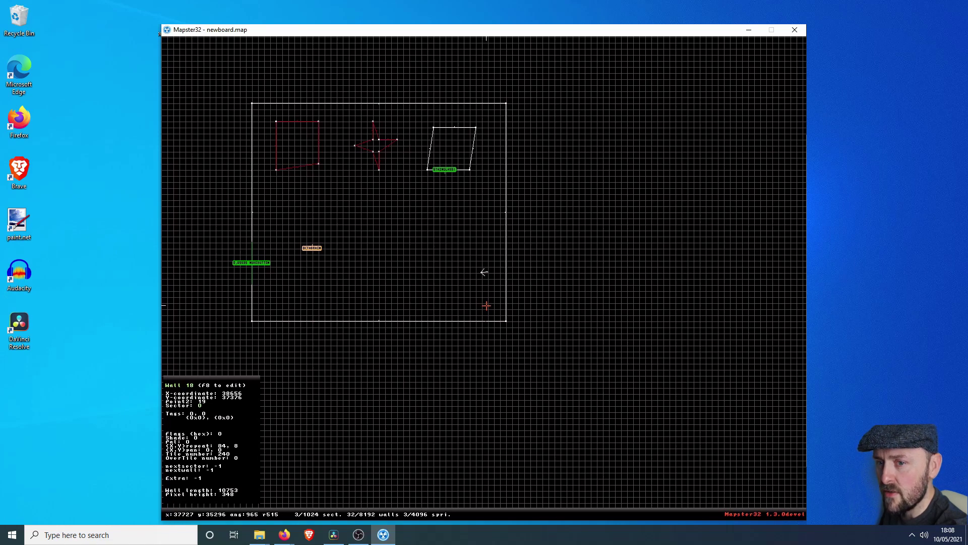
key("Up")
right_click_drag(482, 290, 484, 272)
key("Scroll_Lock")
key("Scroll_Lock")
key("Scroll_Lock")
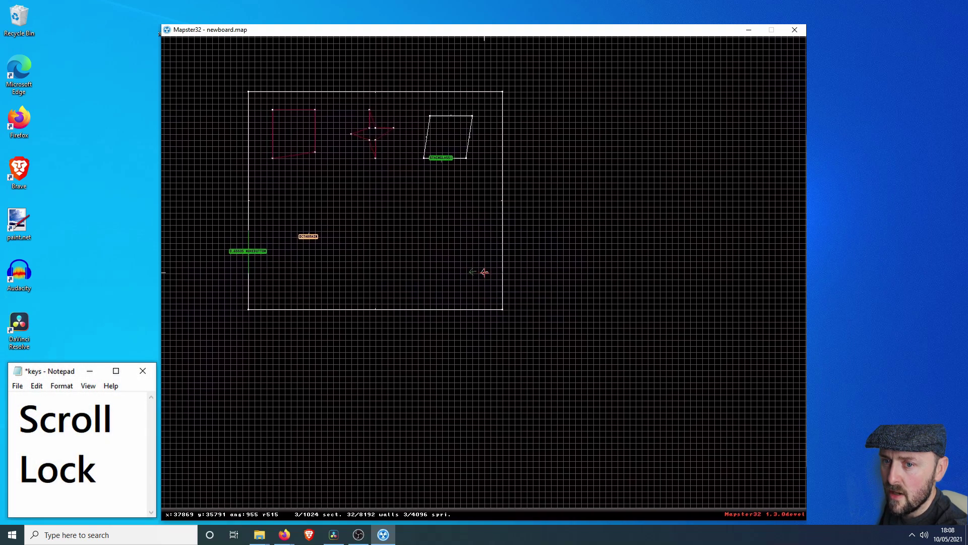
key("Scroll_Lock")
Step: Launch a test run of the map and start the game in EDuke32
key("Escape")
key("t")
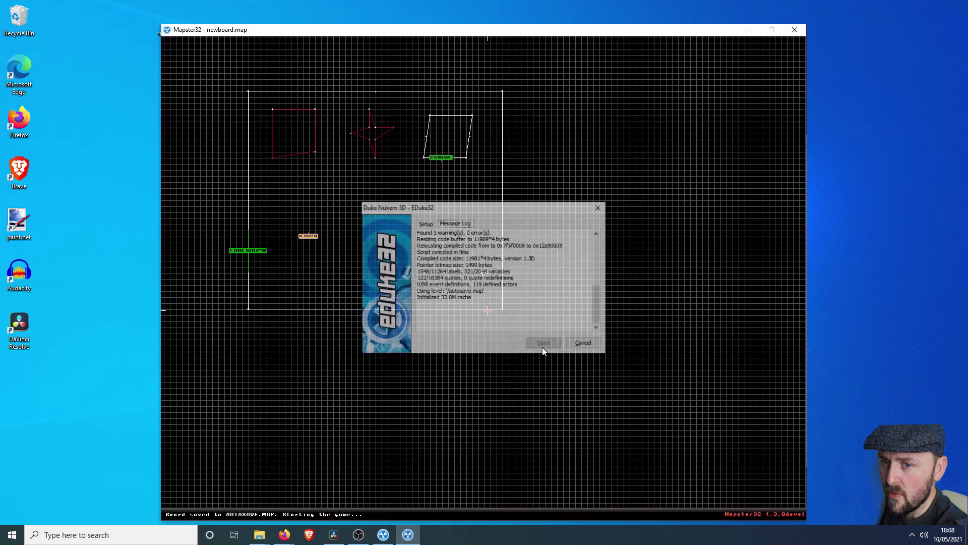
left_click(543, 347)
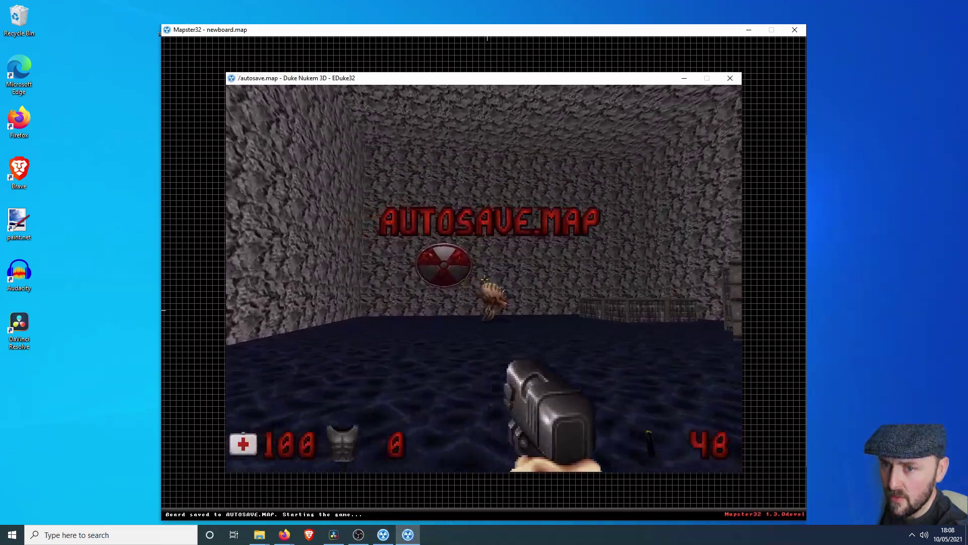
Step: Play-test the room by walking around it, shooting the Octabrain and using the nuke button on the wall
key("w")
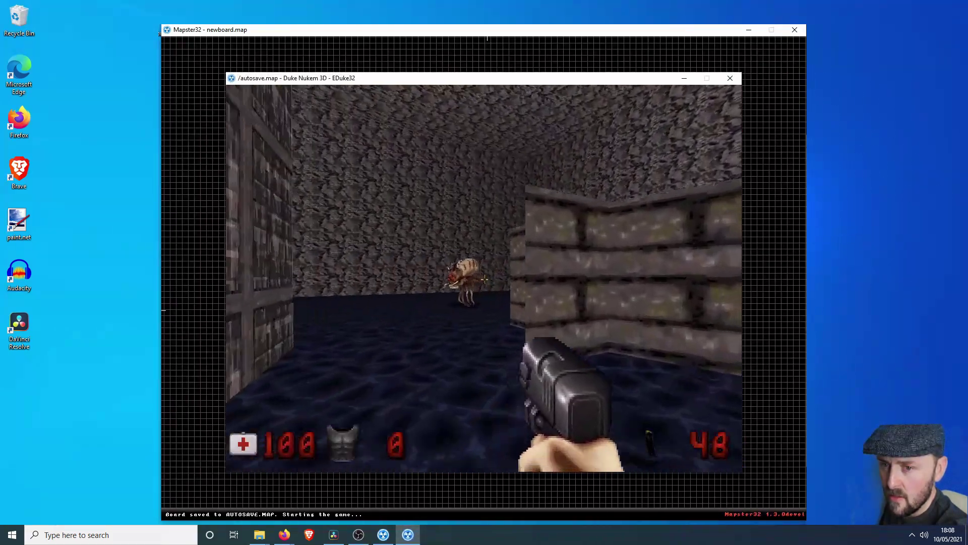
key("w")
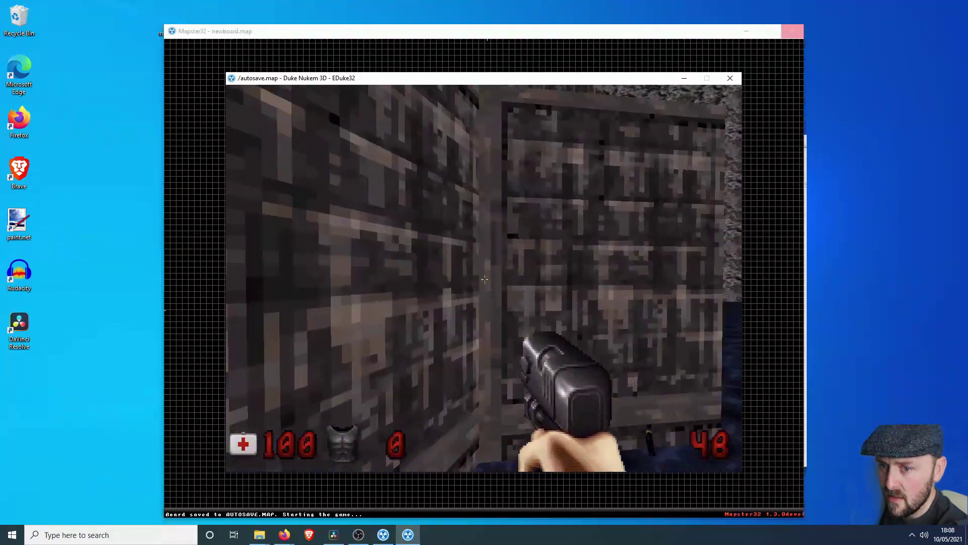
key("ctrl")
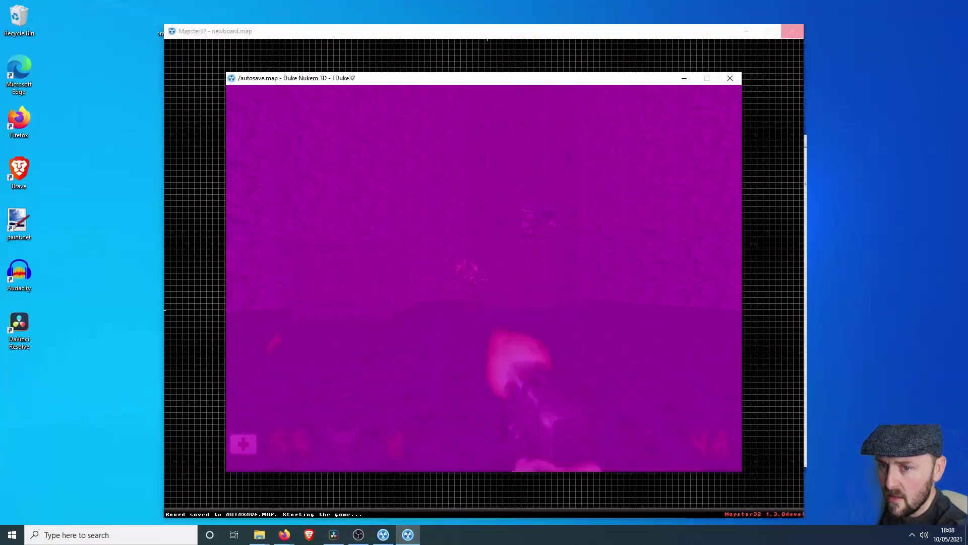
key("ctrl")
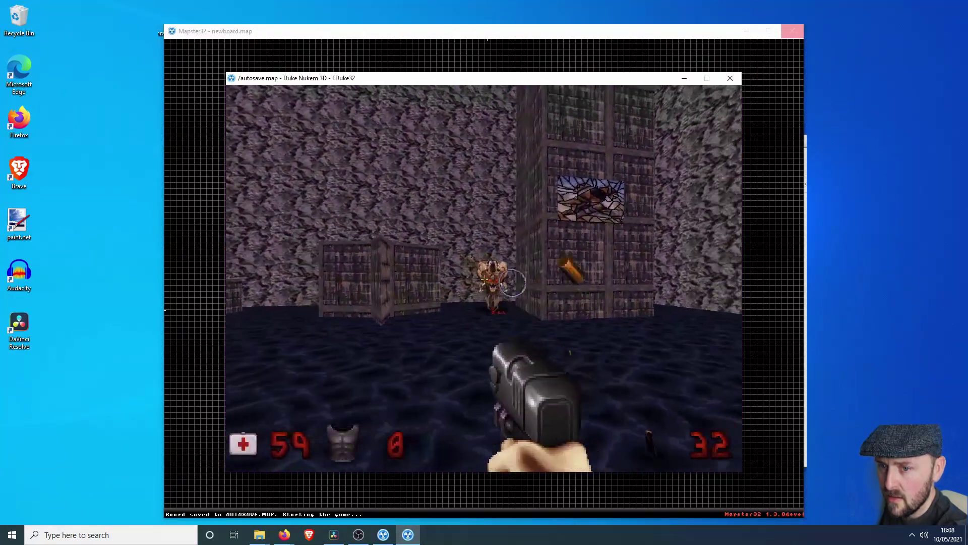
key("ctrl")
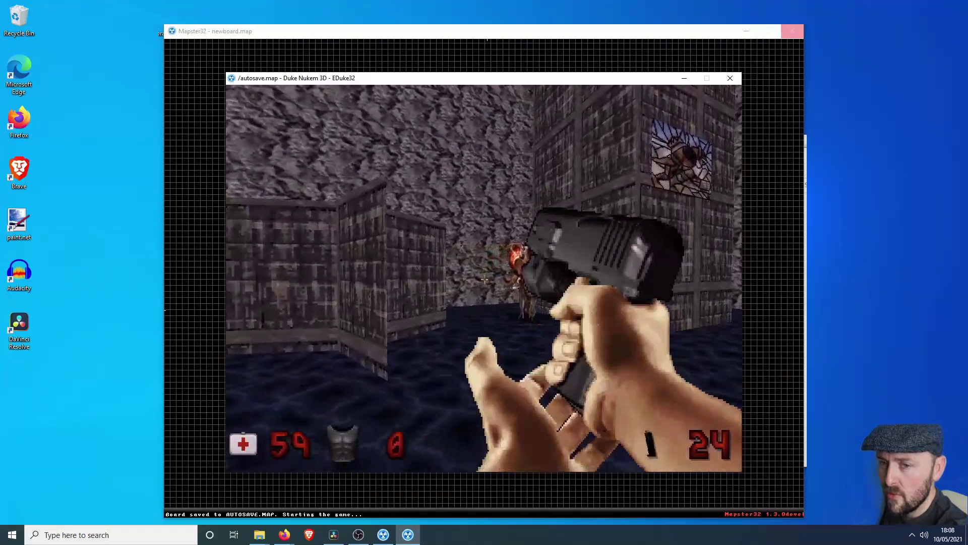
key("ctrl")
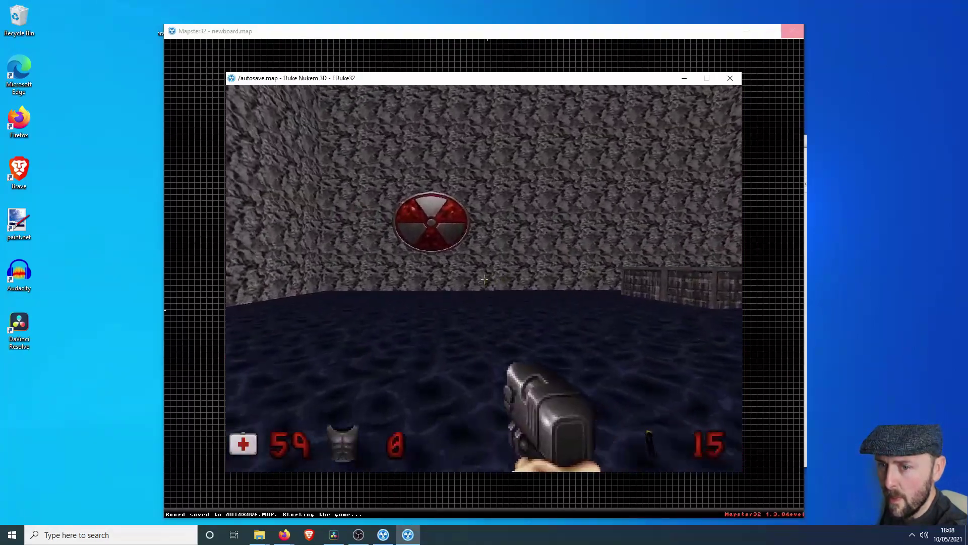
key("w")
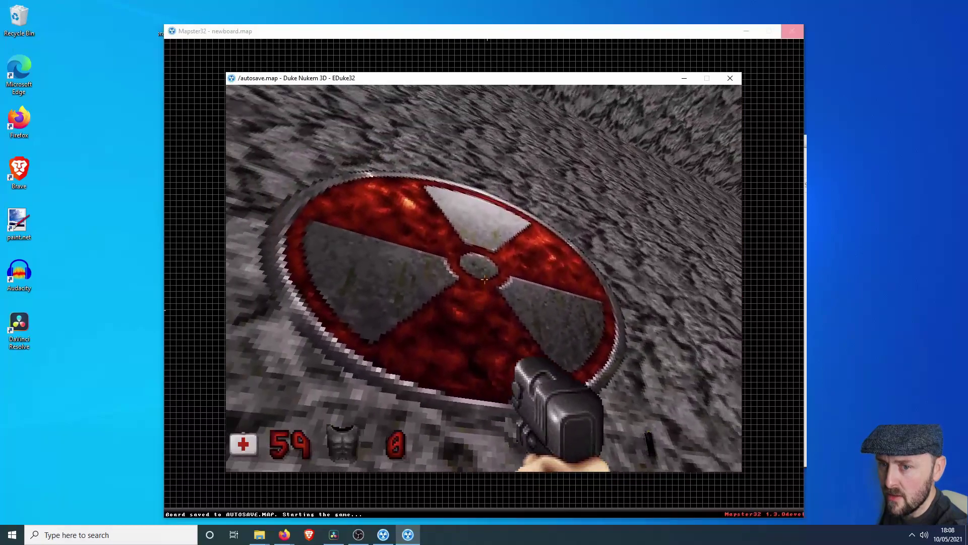
key("e")
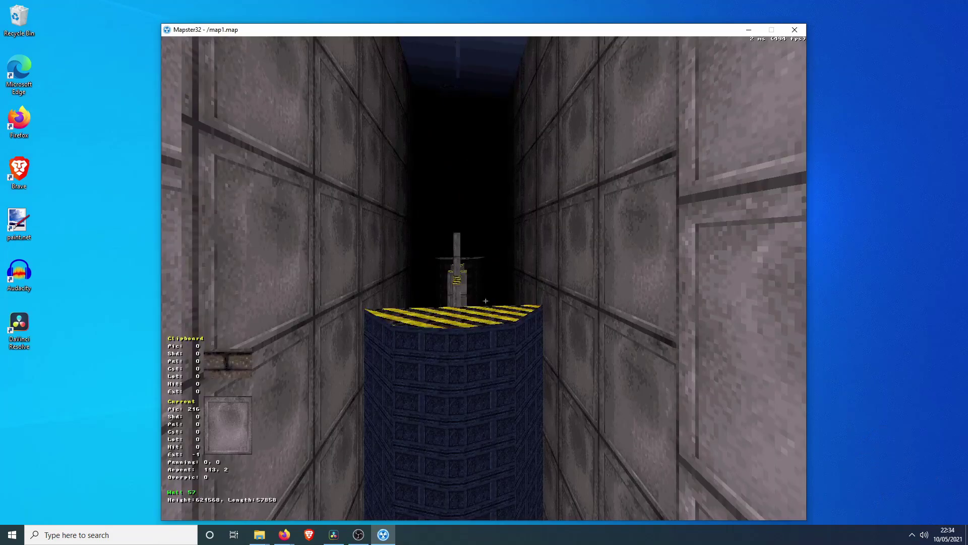
Step: Examine the layout of map1.map around its small start alcove in the 2D view
key("KP_Enter")
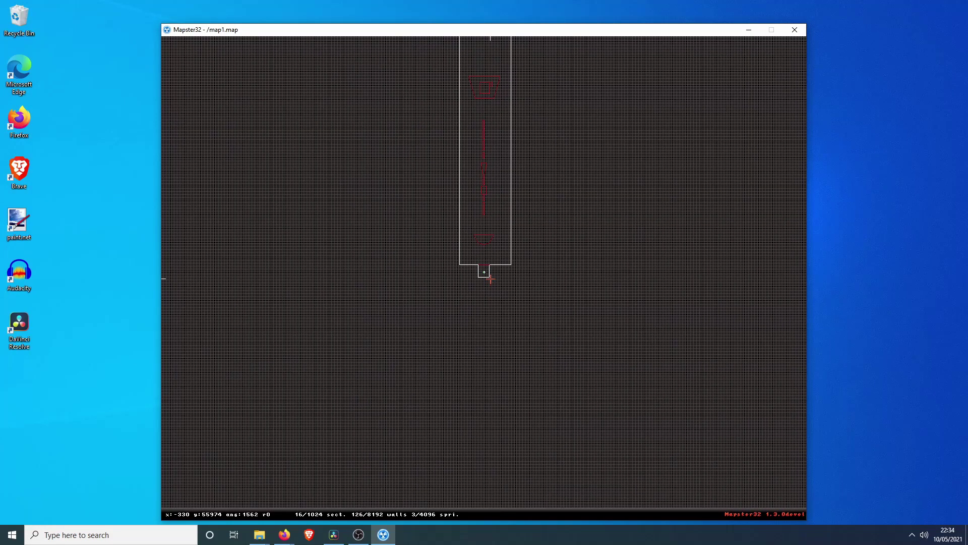
scroll(484, 220, "down", 5)
scroll(484, 210, "up", 7)
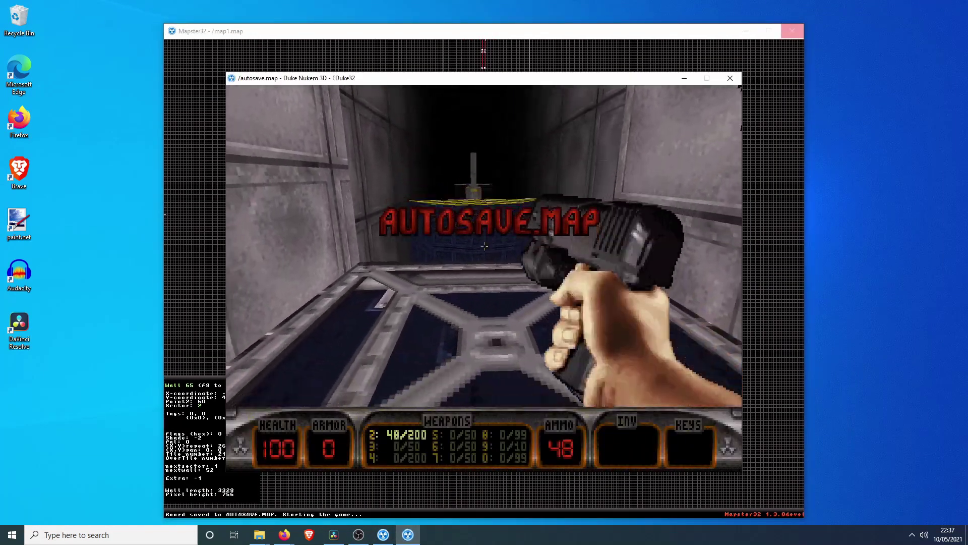
Step: Play-test the corridor by jumping along the yellow-and-black striped platforms and around the pillars above the lava, then restart the level
key("w")
key("space")
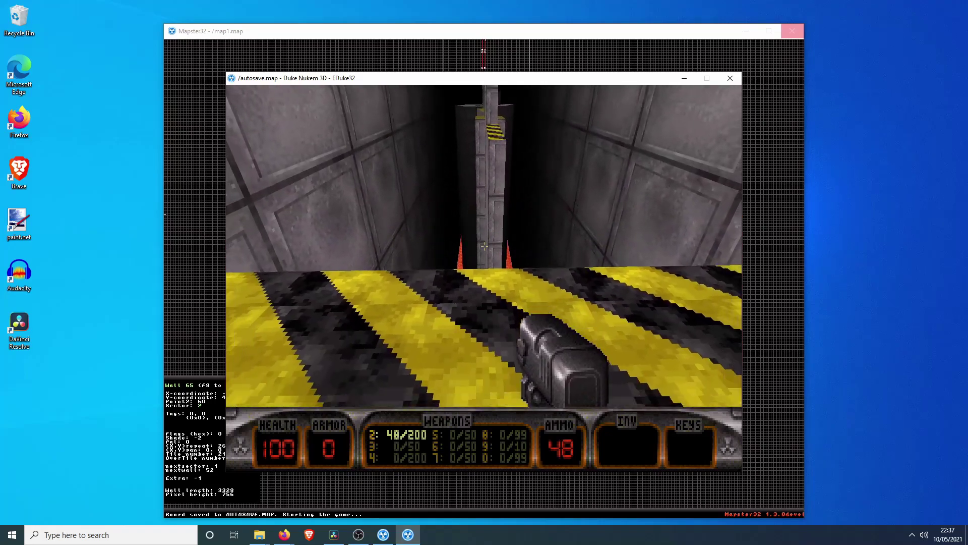
key("w")
key("space")
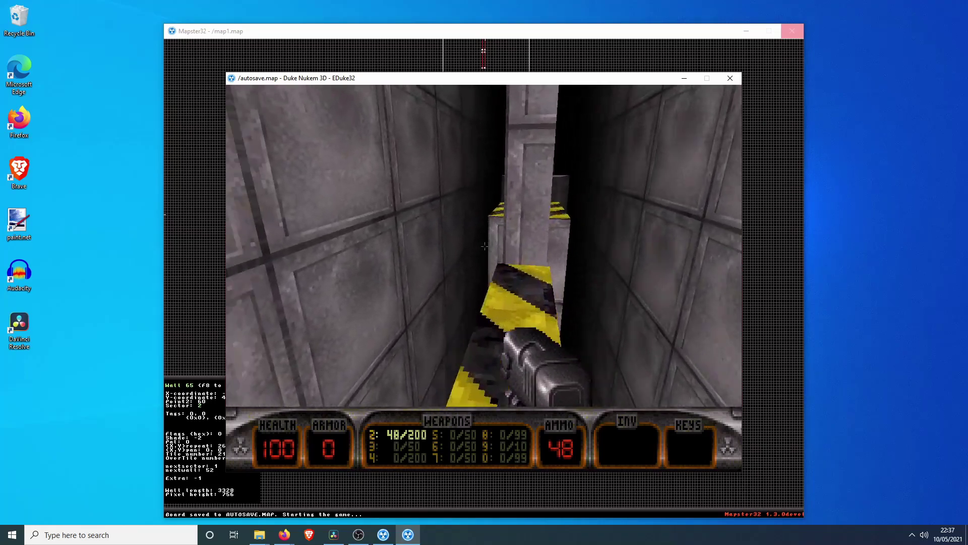
key("w")
key("space")
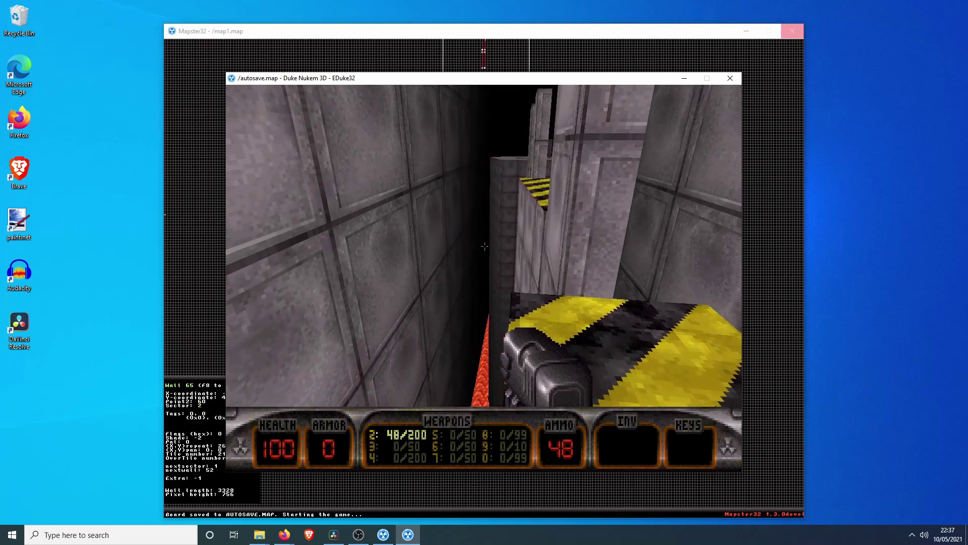
key("Up")
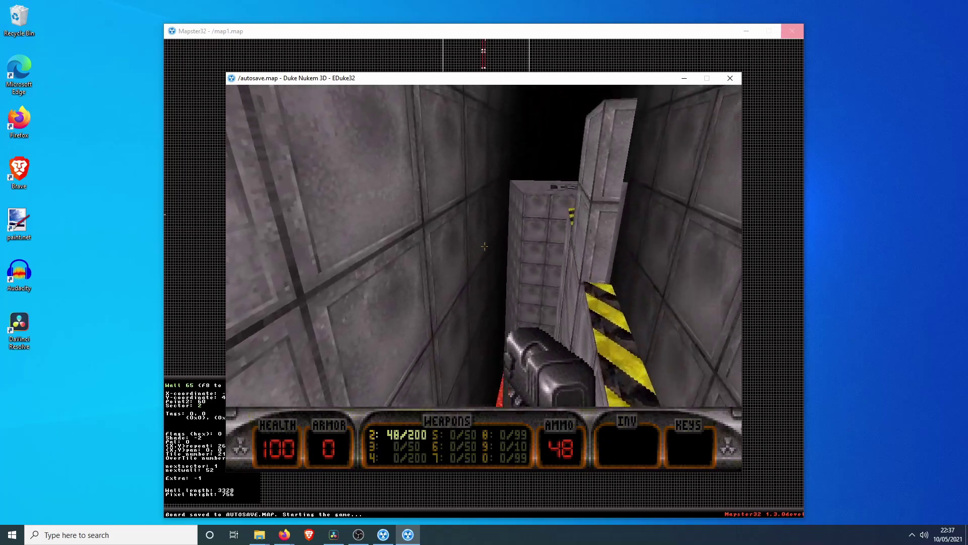
key("w")
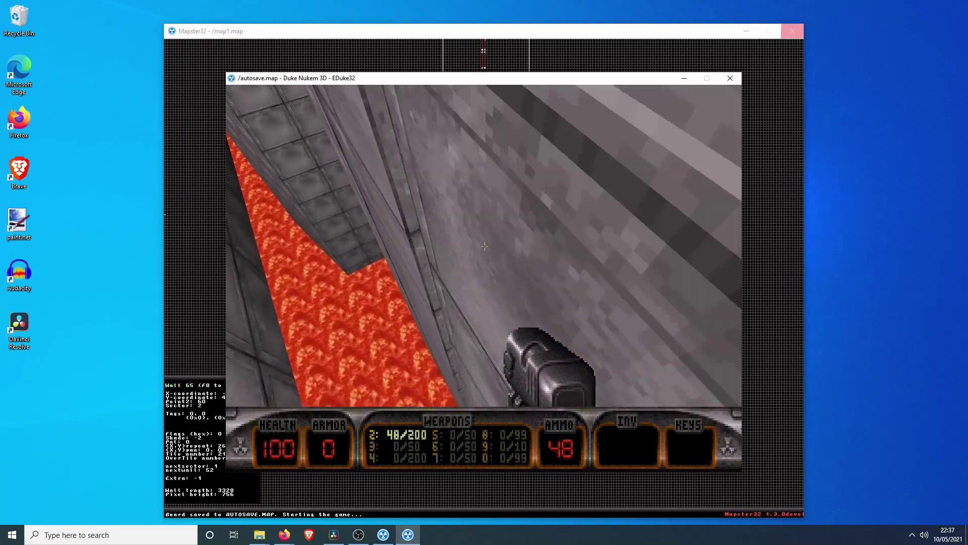
key("Up")
key("space")
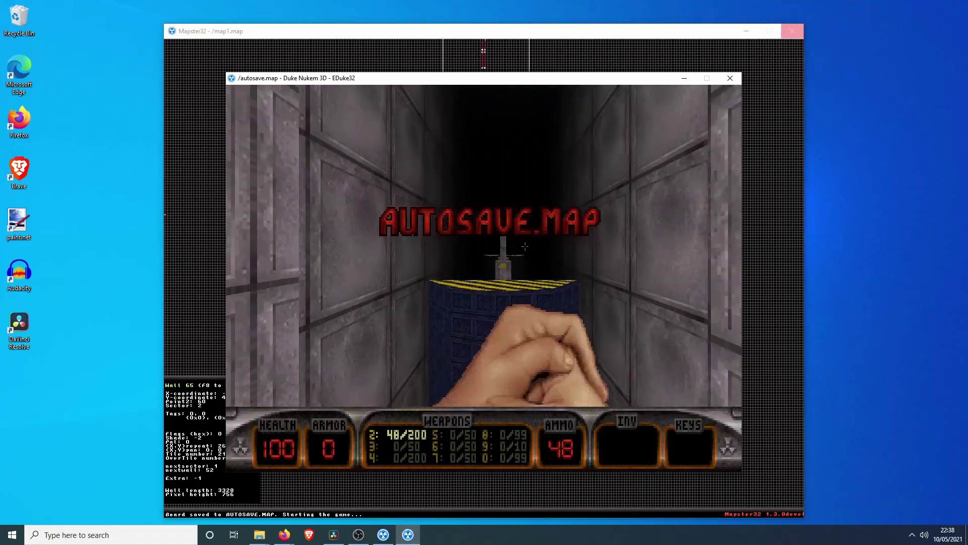